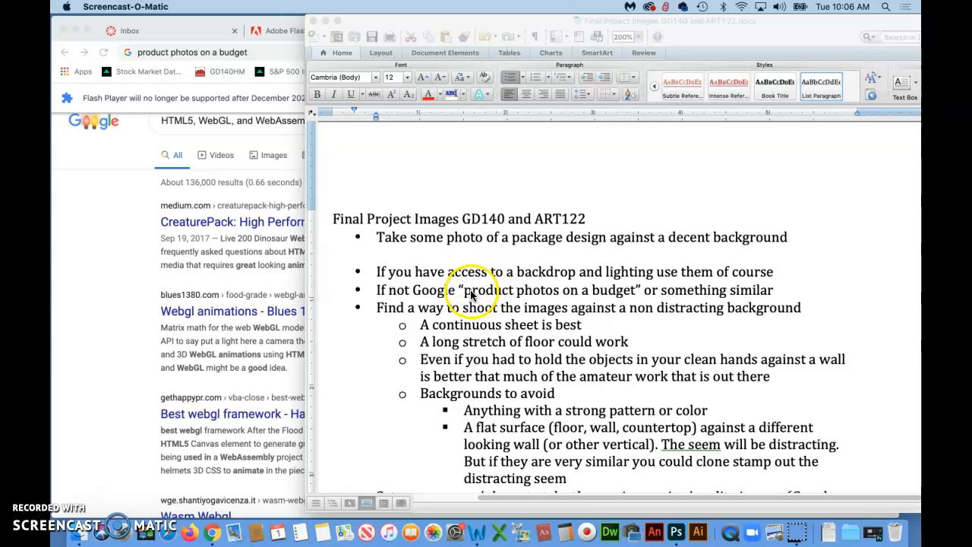
- Search Google for "product photos on a budget" and browse the video results
left_click(249, 49)
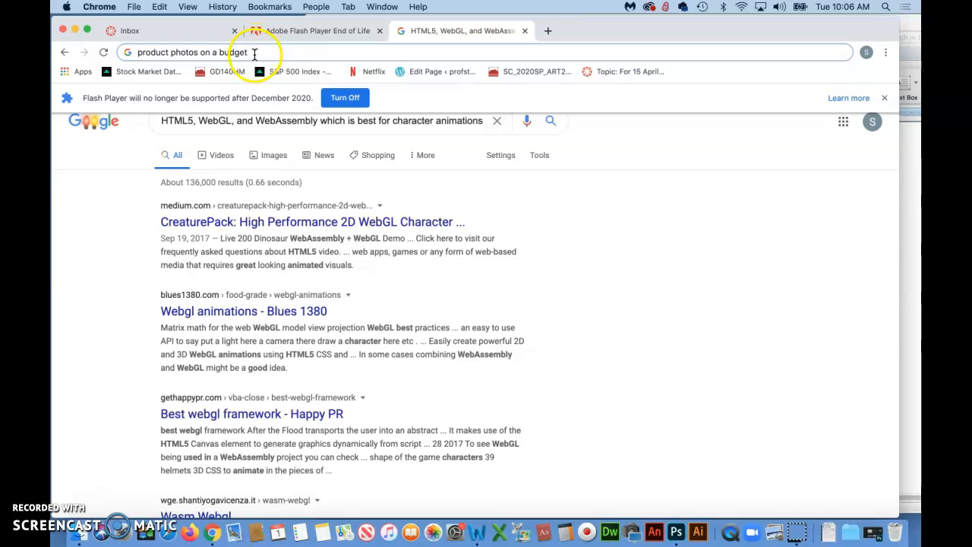
key("Return")
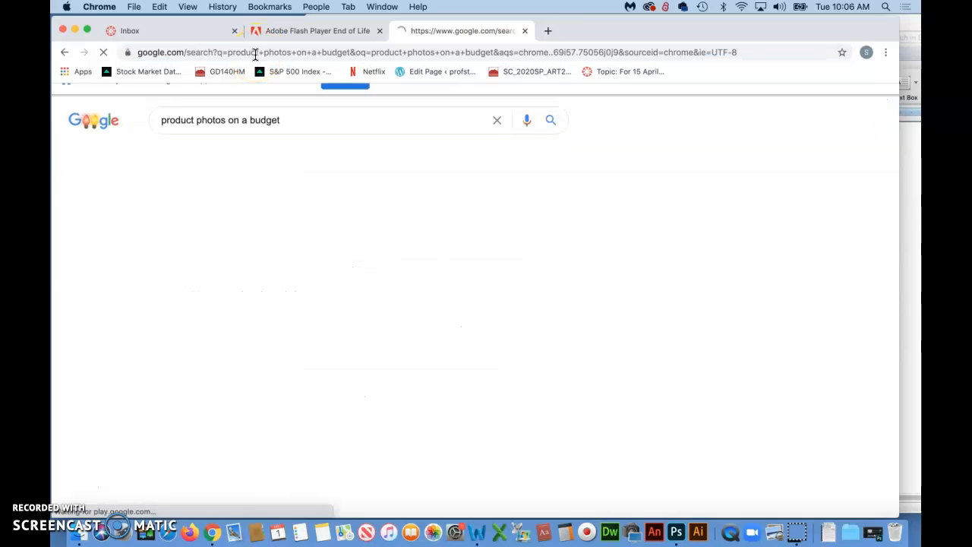
left_click(337, 152)
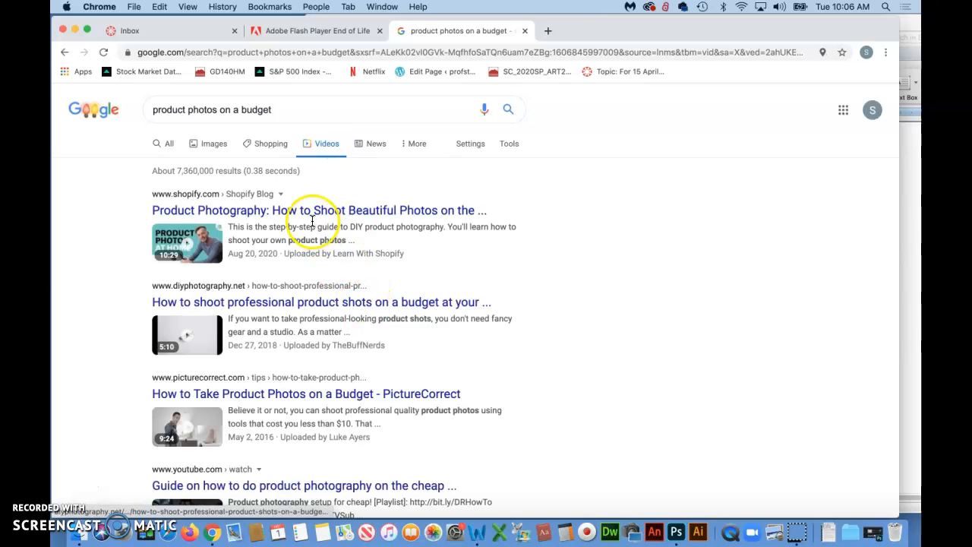
scroll(544, 297, "down", 1)
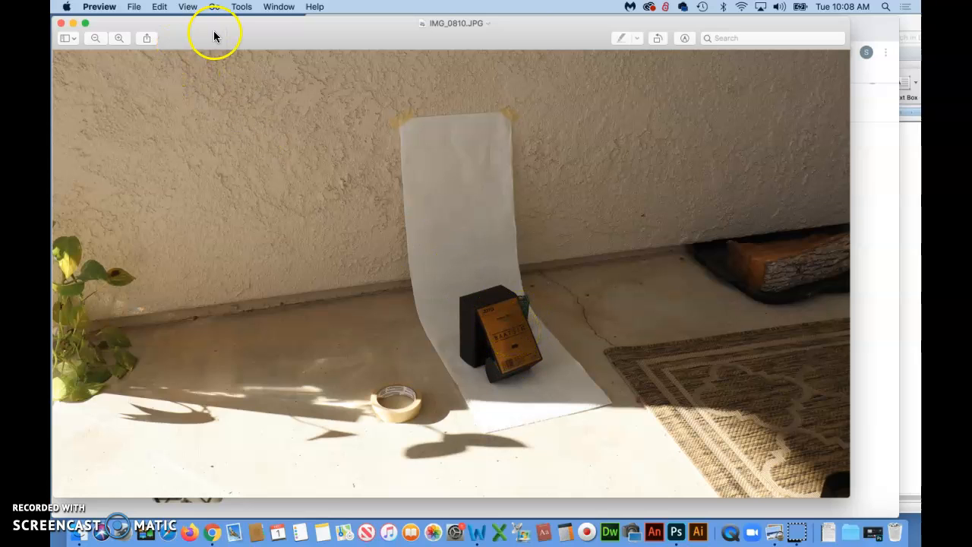
- Move the IMG_0810.JPG preview aside and open IMG_0809.JPG from the productShoot folder for viewing
left_click_drag(214, 34, 521, 31)
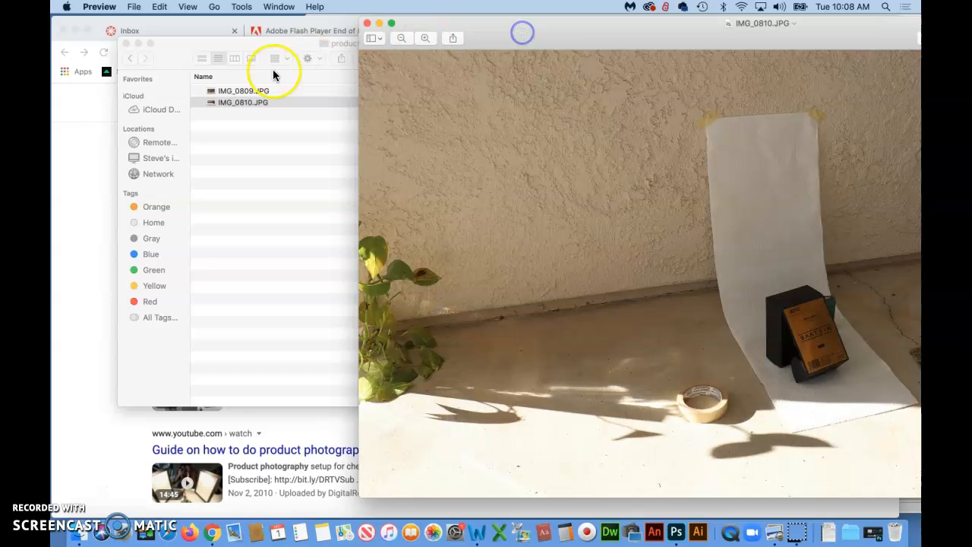
left_click(224, 95)
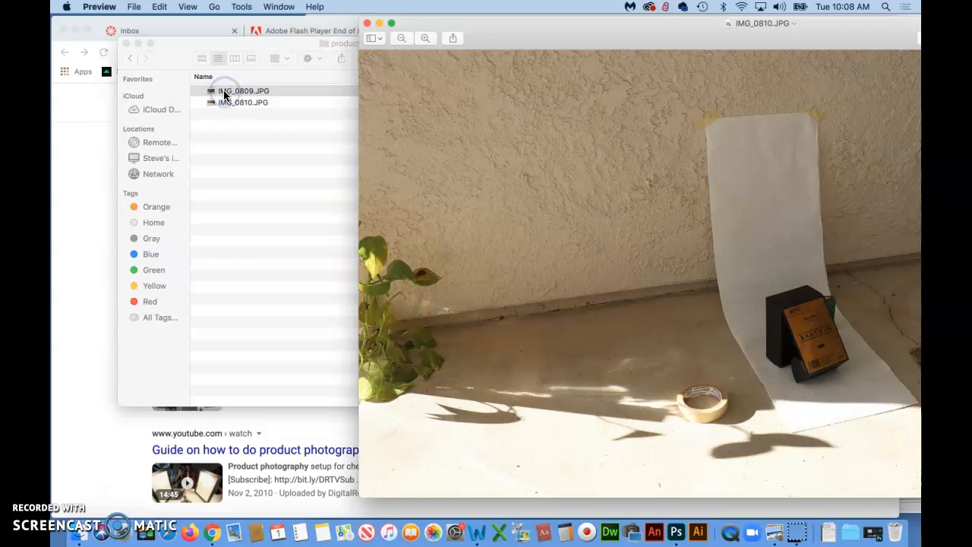
double_click(224, 95)
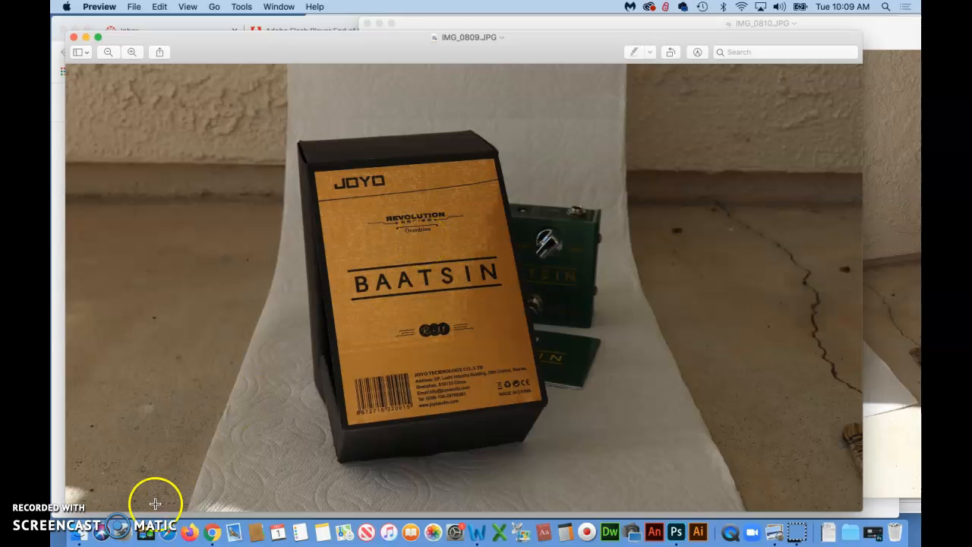
- Switch to the Word notes and review the guidance on backgrounds, camera settings and the Photoshop editing sequence
key("super+Tab")
left_click(387, 360)
scroll(386, 360, "down", 1)
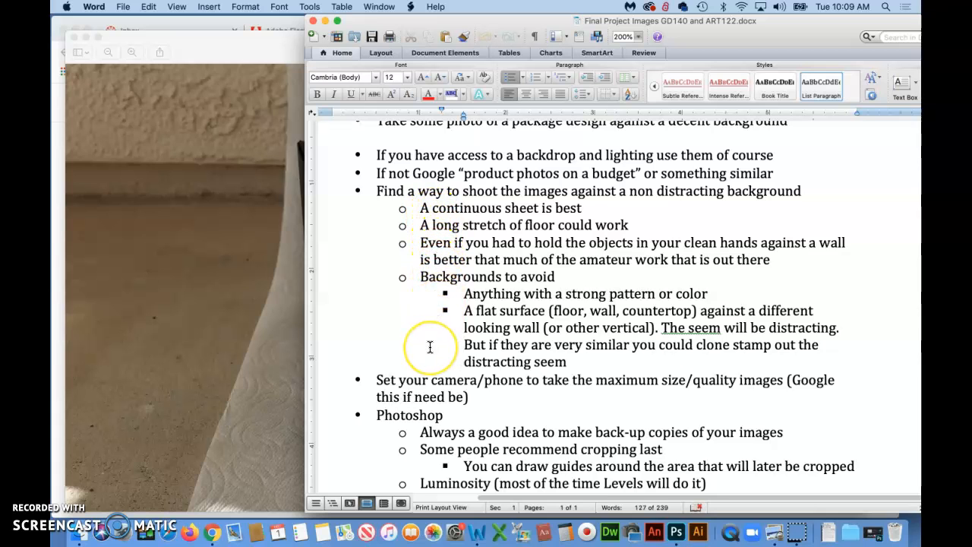
scroll(432, 347, "down", 3)
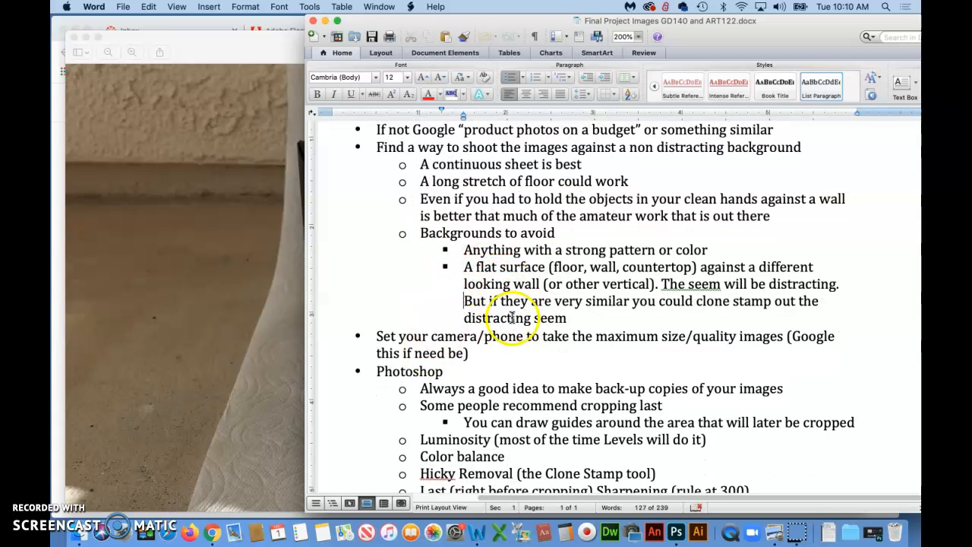
scroll(407, 288, "down", 4)
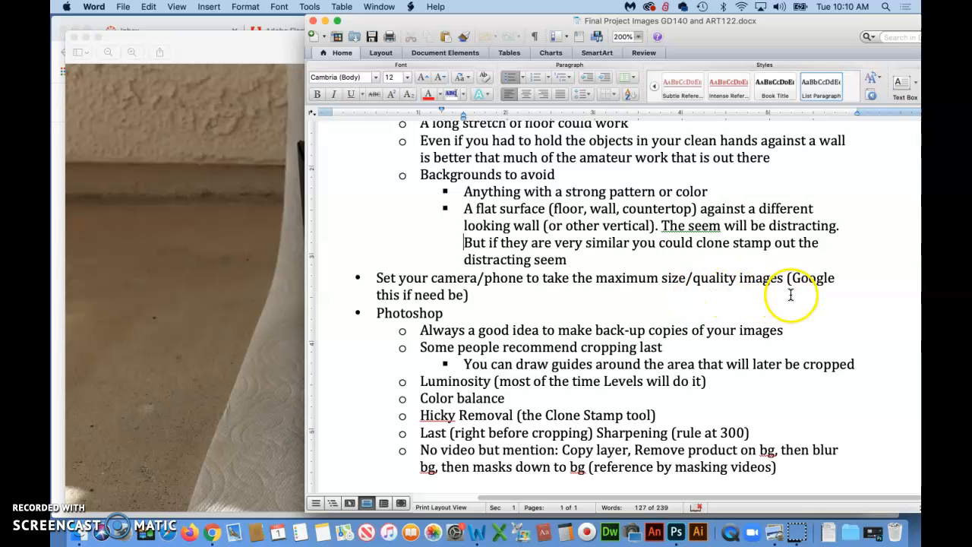
scroll(532, 295, "down", 3)
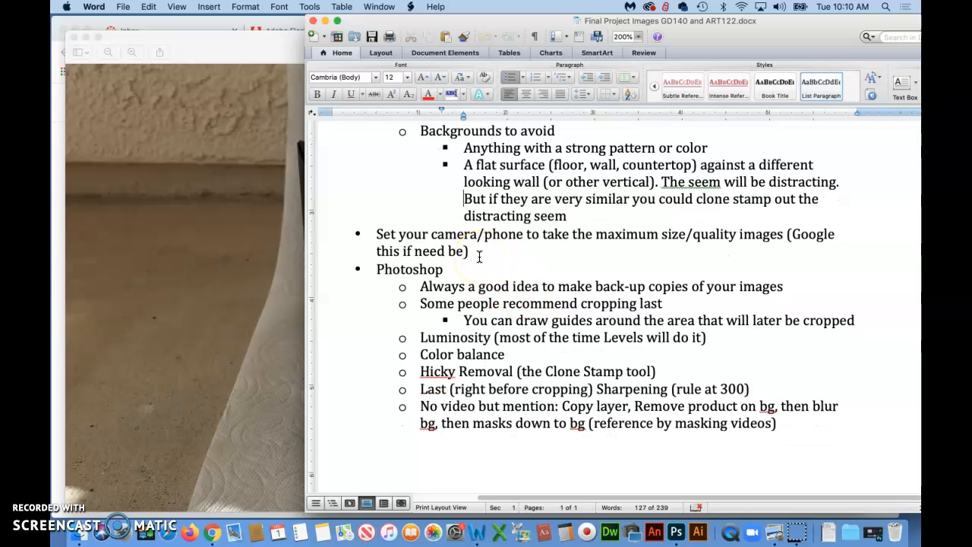
scroll(479, 257, "down", 2)
scroll(479, 257, "down", 3)
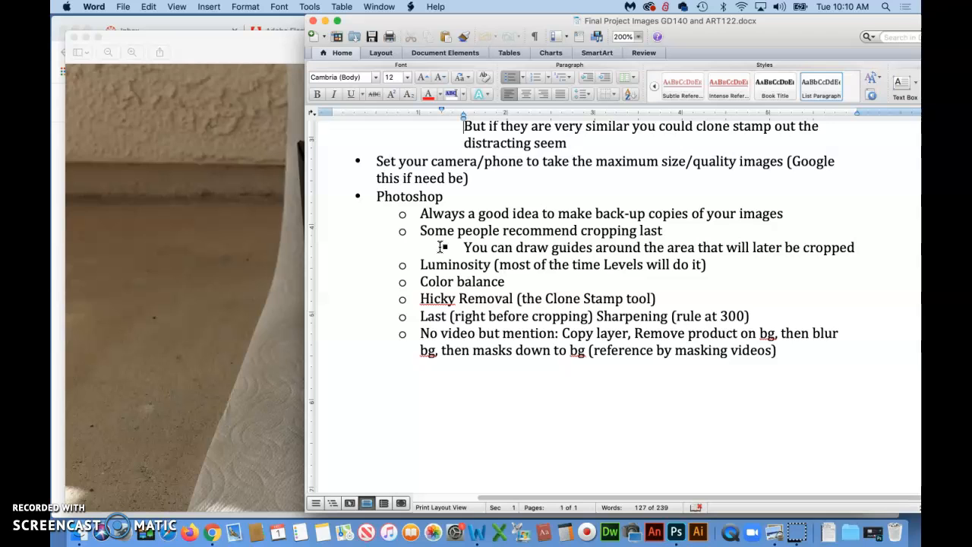
scroll(440, 247, "down", 1)
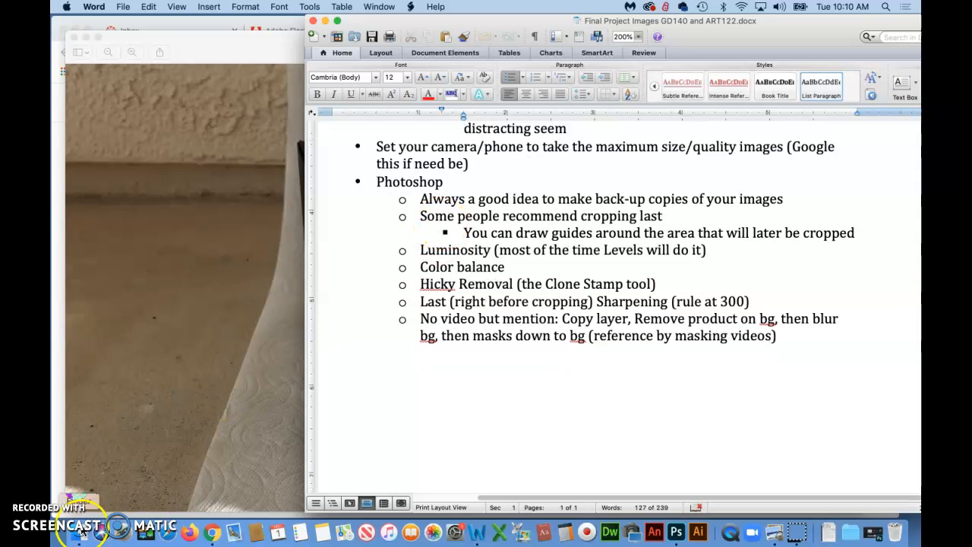
- Go to the productShoot folder in Finder and duplicate IMG_0809.JPG as a backup copy
left_click(76, 490)
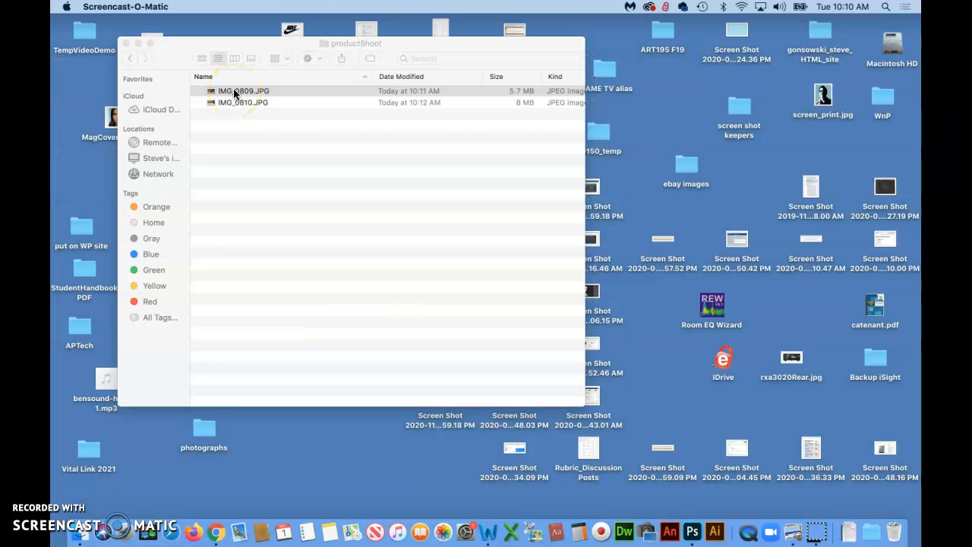
right_click(234, 89)
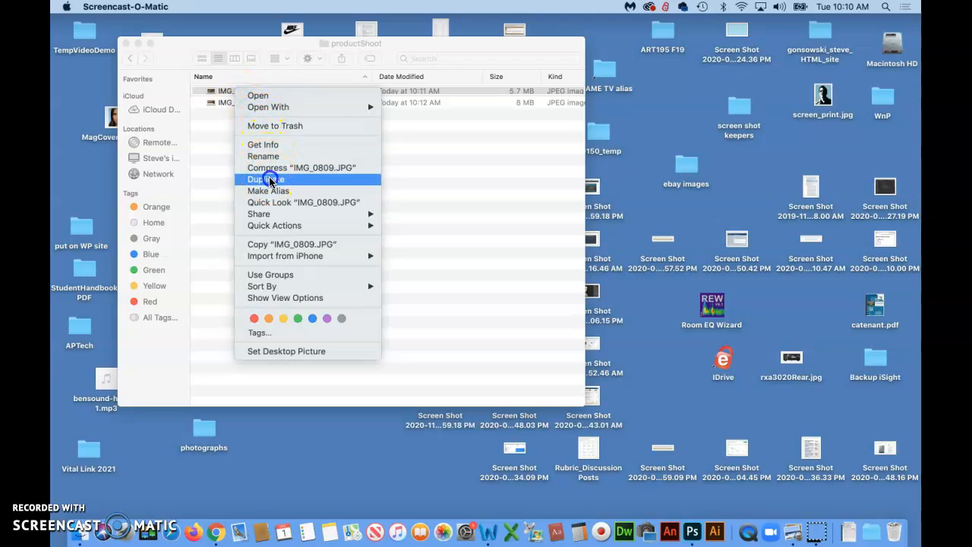
left_click(269, 180)
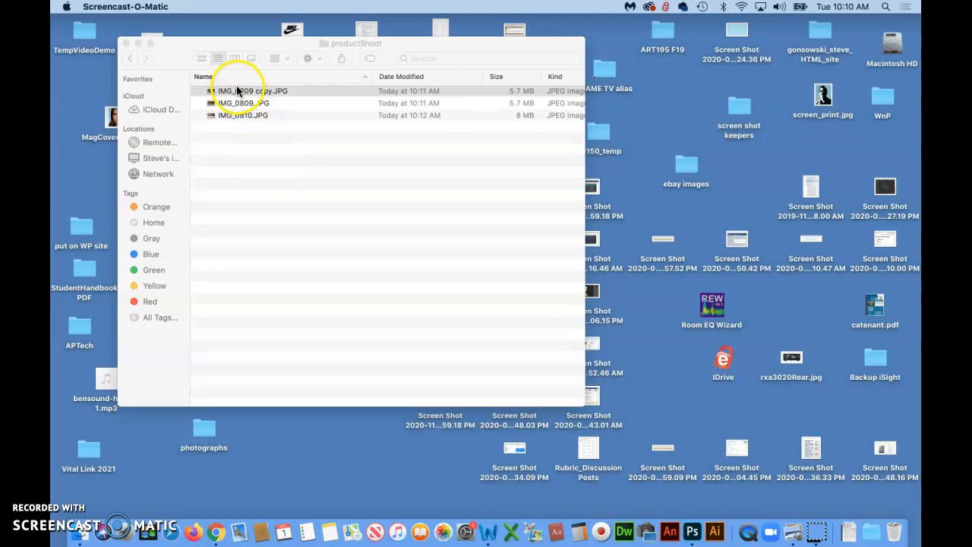
- Open the original IMG_0809.JPG in Photoshop and collapse the Properties panel to clear the view of the photo
left_click_drag(233, 106, 692, 529)
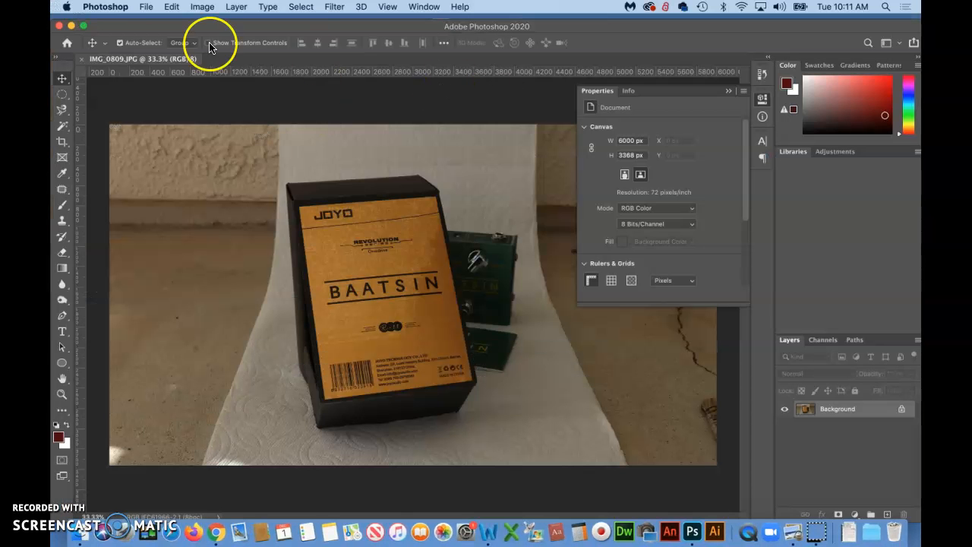
left_click(145, 8)
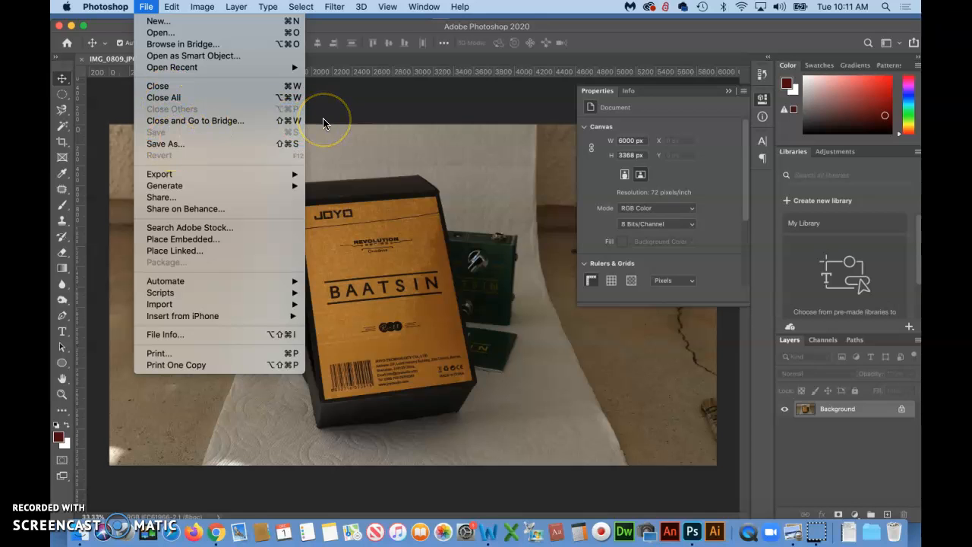
left_click(728, 91)
left_click(728, 92)
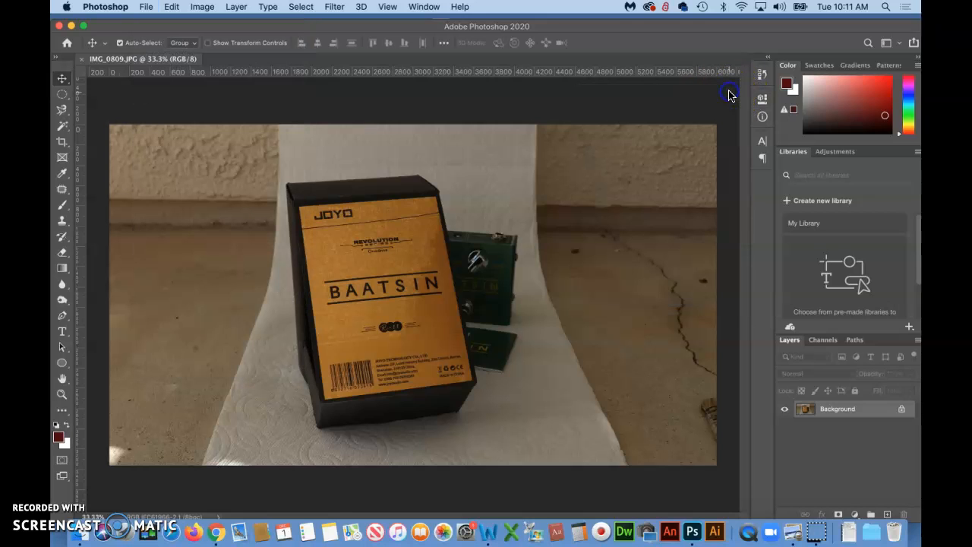
left_click_drag(637, 29, 629, 23)
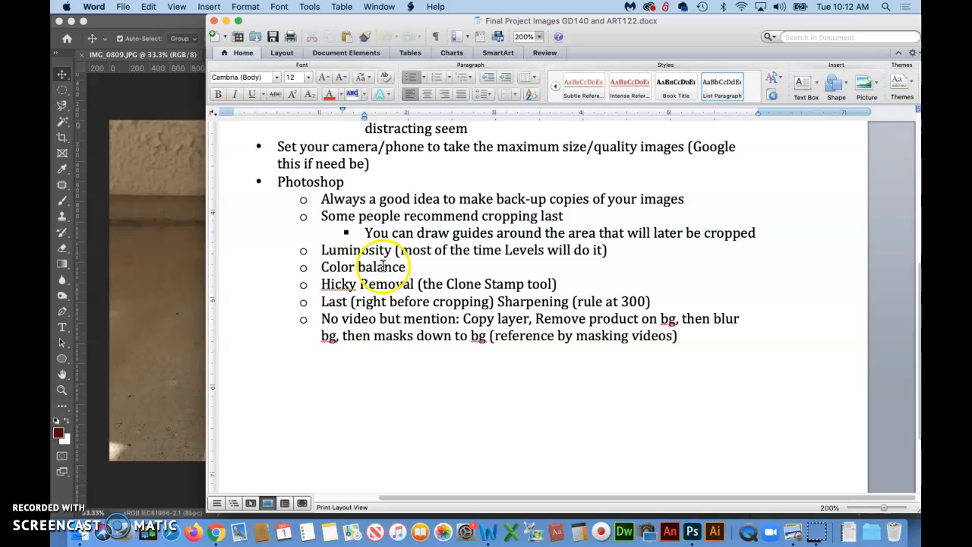
- Return to Photoshop from the Word notes and show the rulers around the photo
left_click(76, 490)
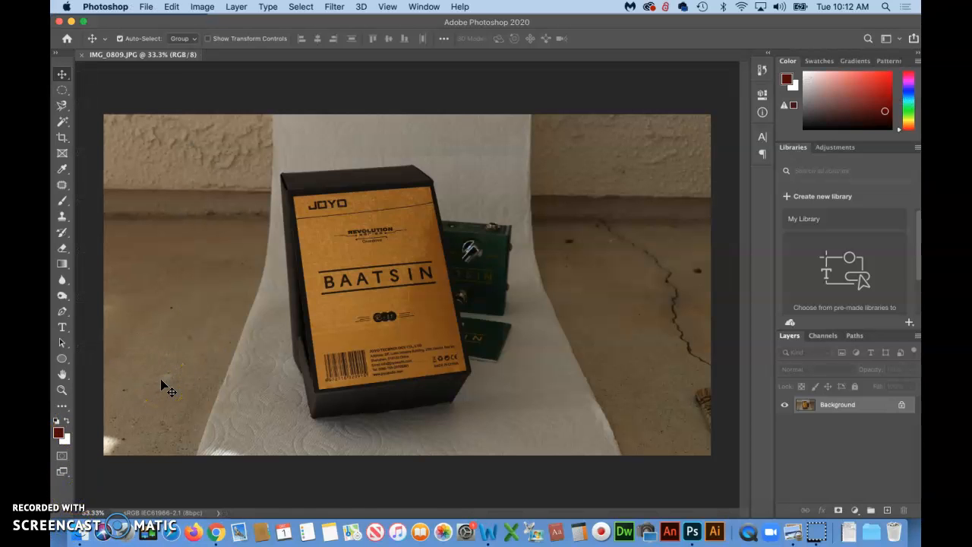
left_click(391, 8)
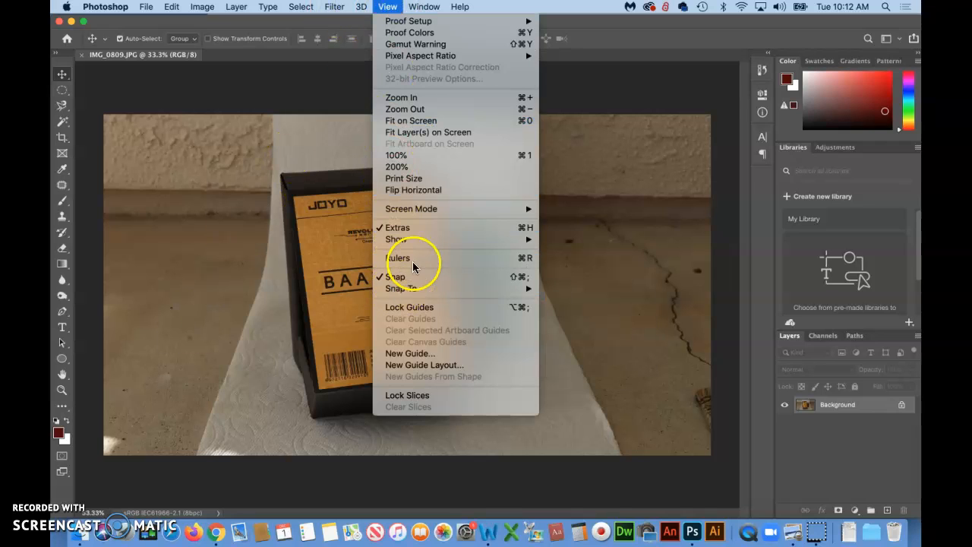
left_click(412, 258)
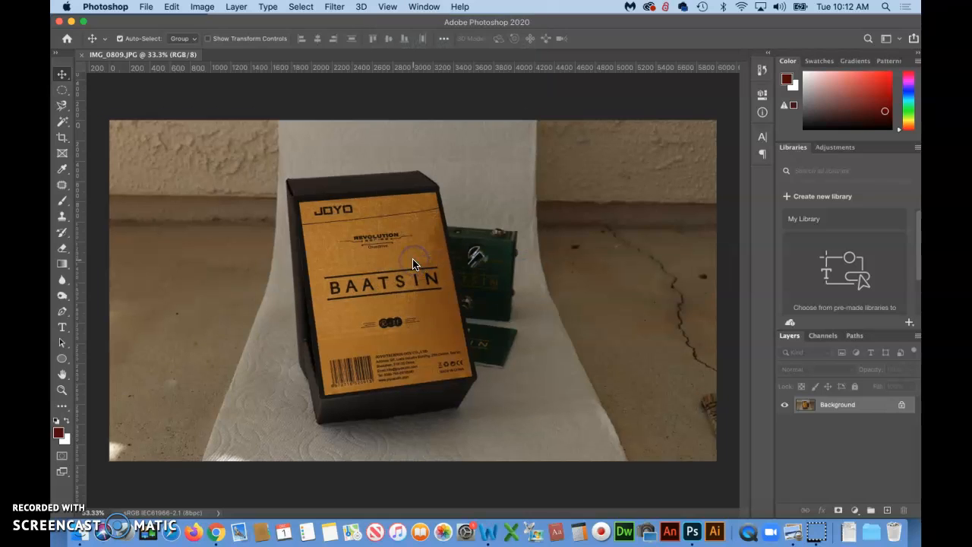
- Frame the box and pedal with horizontal guides above and below, the lower at about Y 3138 px, and a vertical guide on each side
left_click_drag(326, 69, 345, 161)
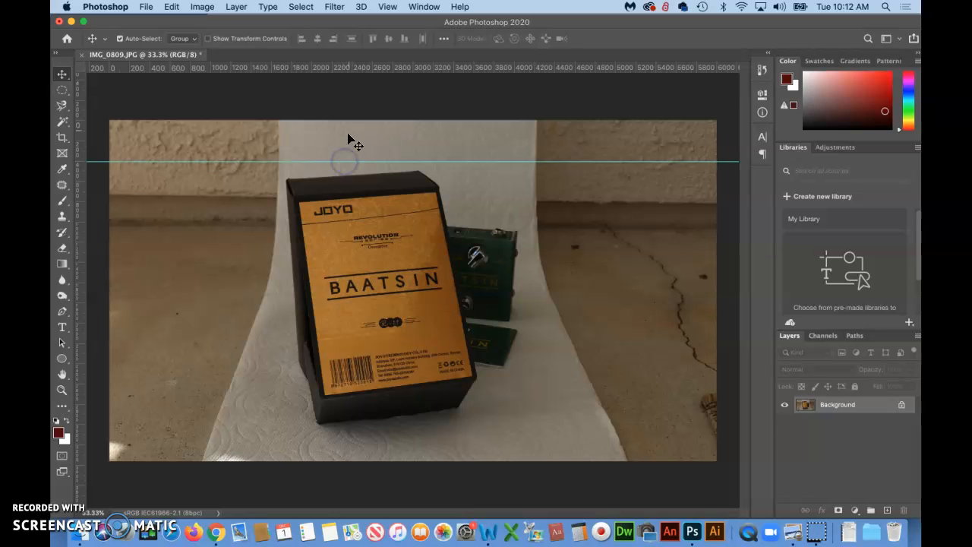
left_click_drag(346, 79, 413, 438)
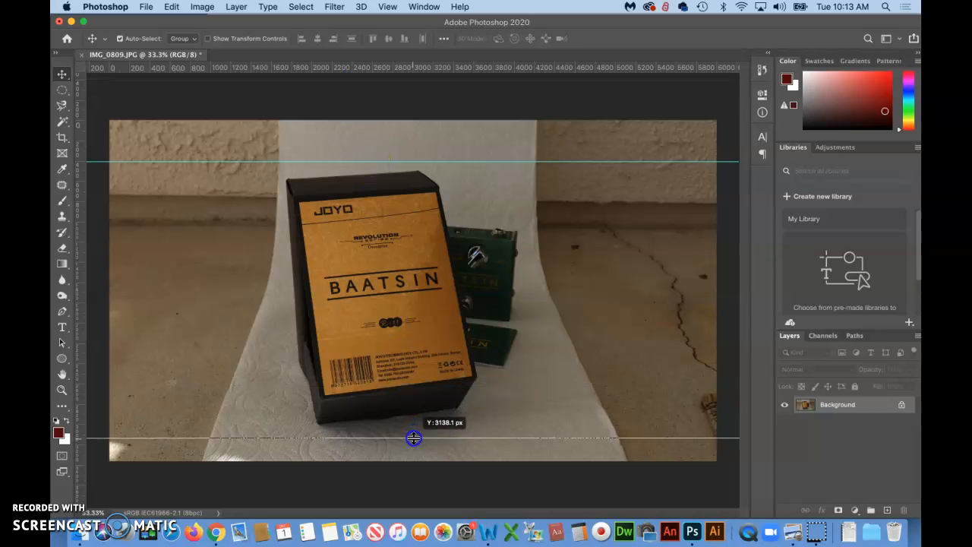
left_click_drag(413, 438, 413, 439)
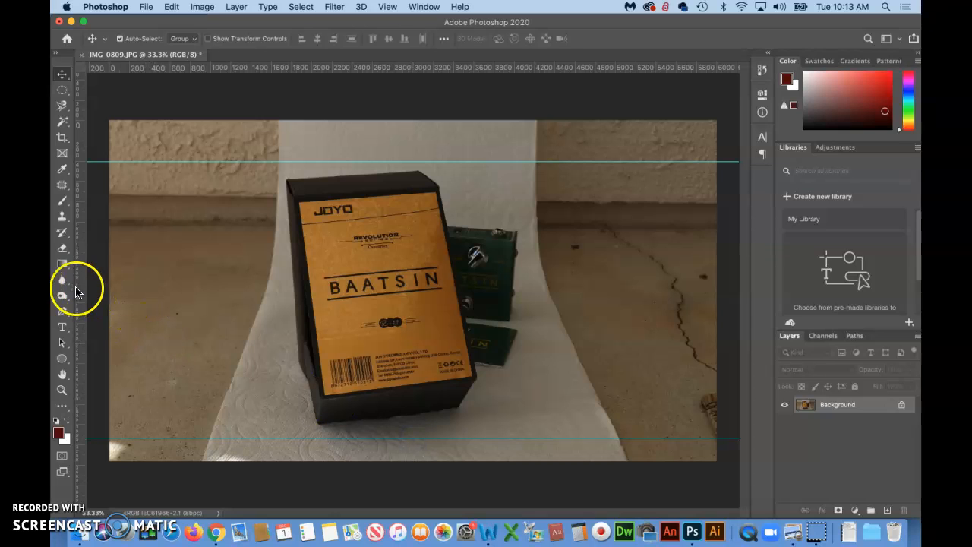
left_click_drag(82, 290, 529, 285)
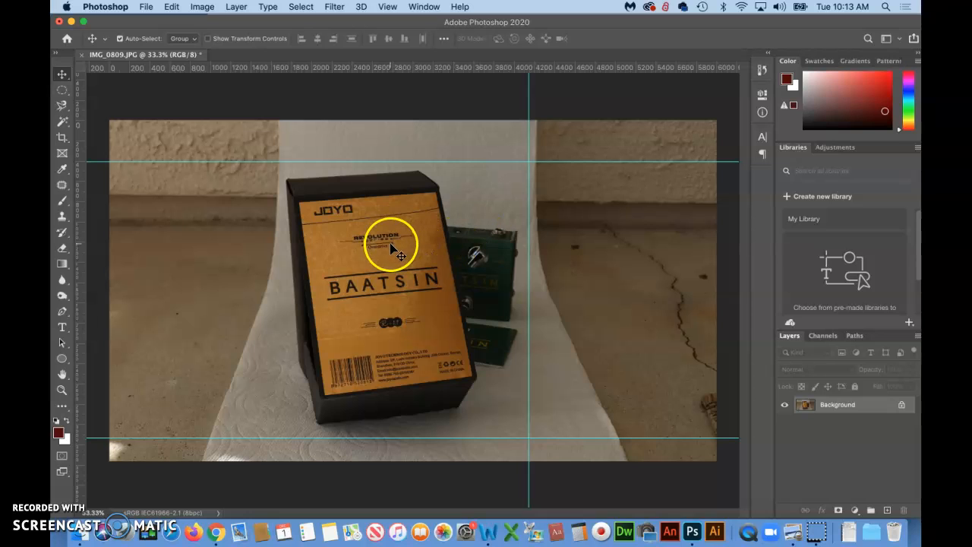
left_click_drag(81, 245, 272, 246)
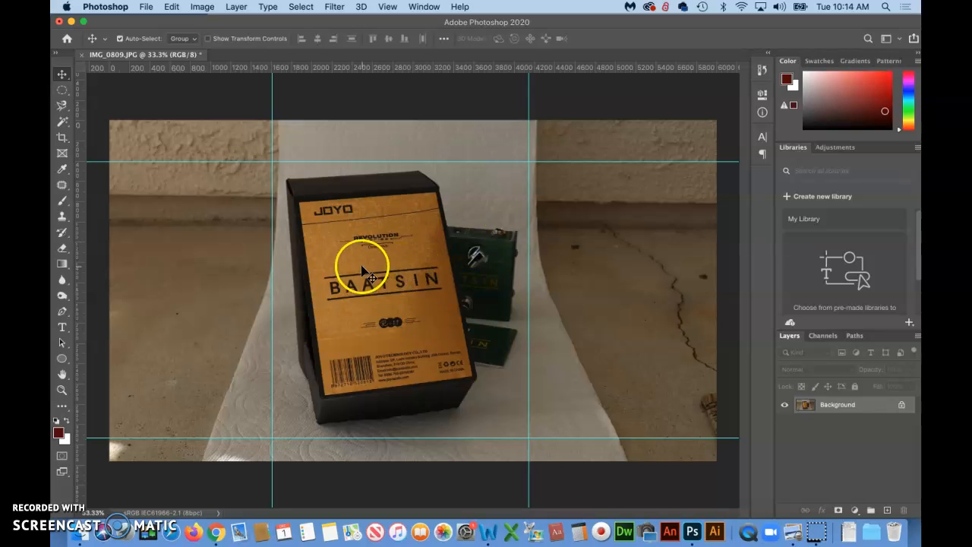
- Add a Levels adjustment layer above the Background, test the shadow input at 44, and return it to 0
left_click(855, 511)
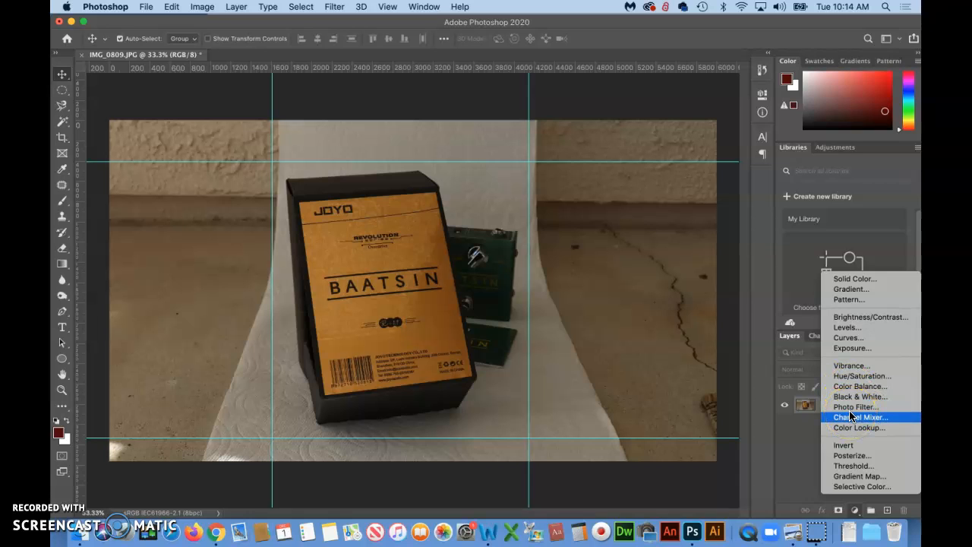
left_click(851, 331)
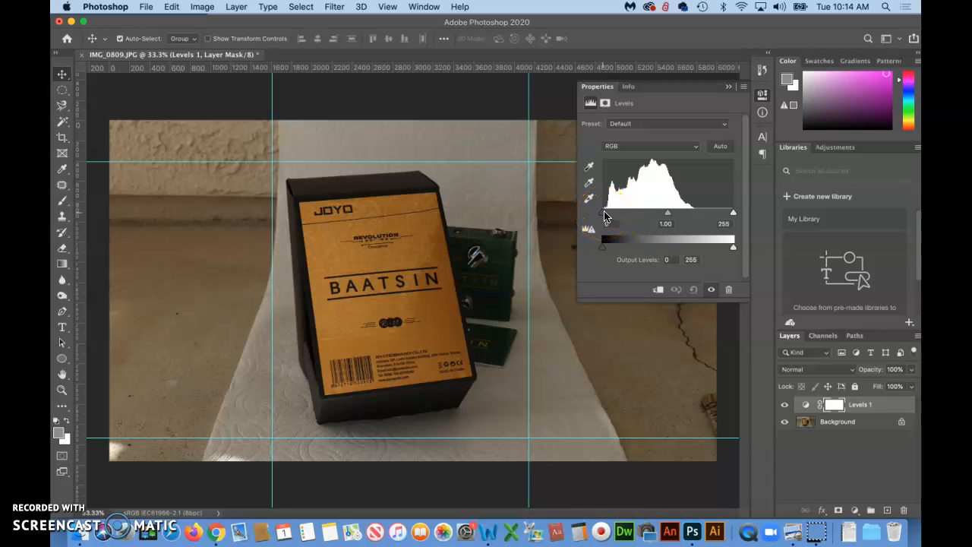
left_click_drag(604, 218, 625, 218)
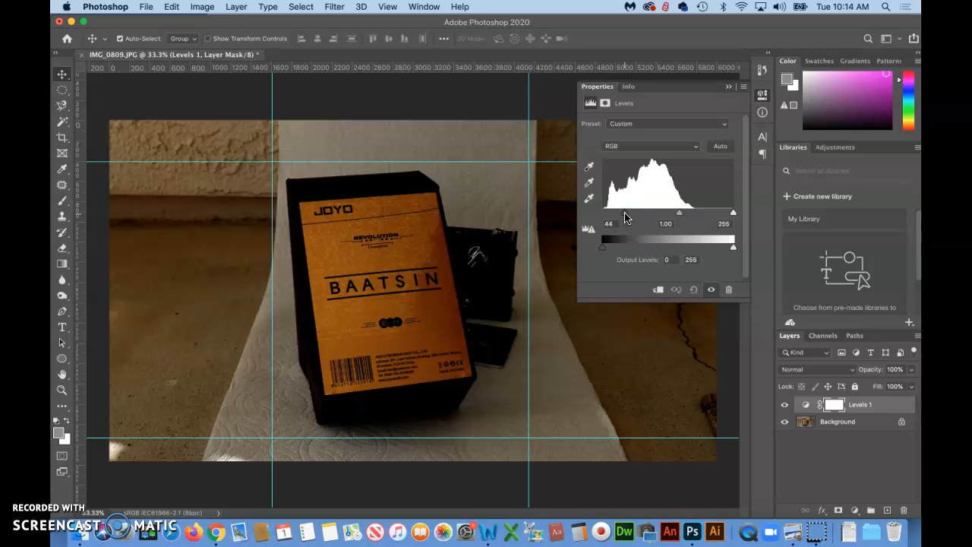
left_click_drag(625, 218, 596, 216)
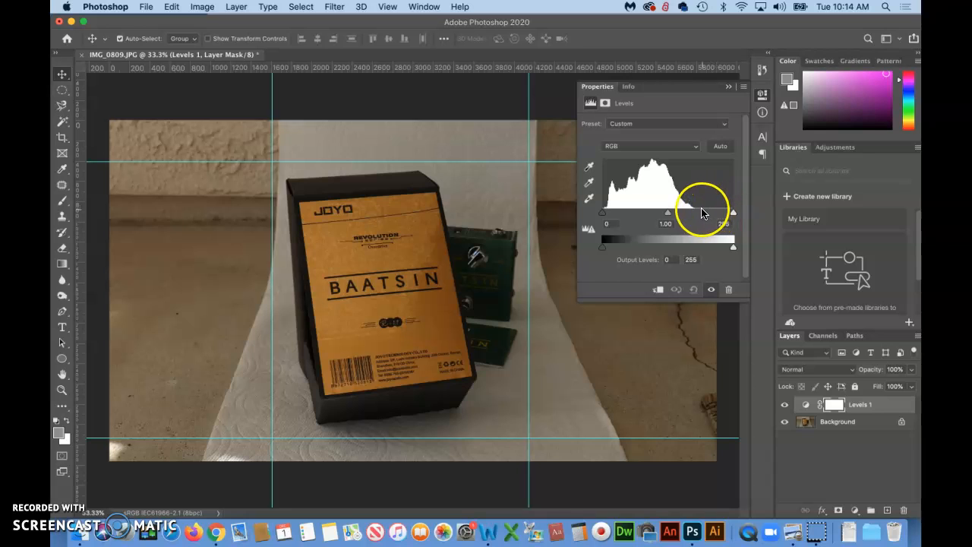
- Brighten the photo by trying different Levels highlight inputs and bringing the value down to 161
left_click_drag(732, 215, 732, 215)
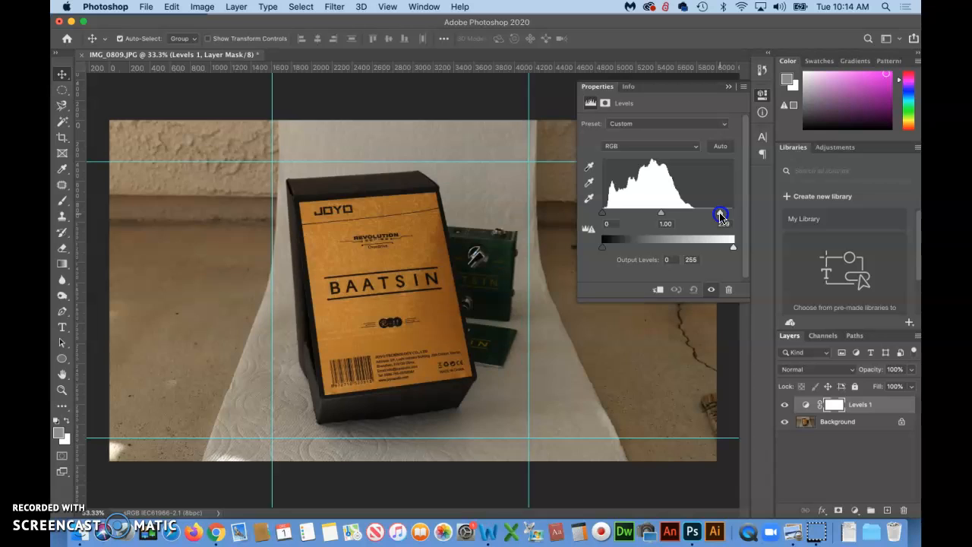
left_click_drag(701, 216, 698, 216)
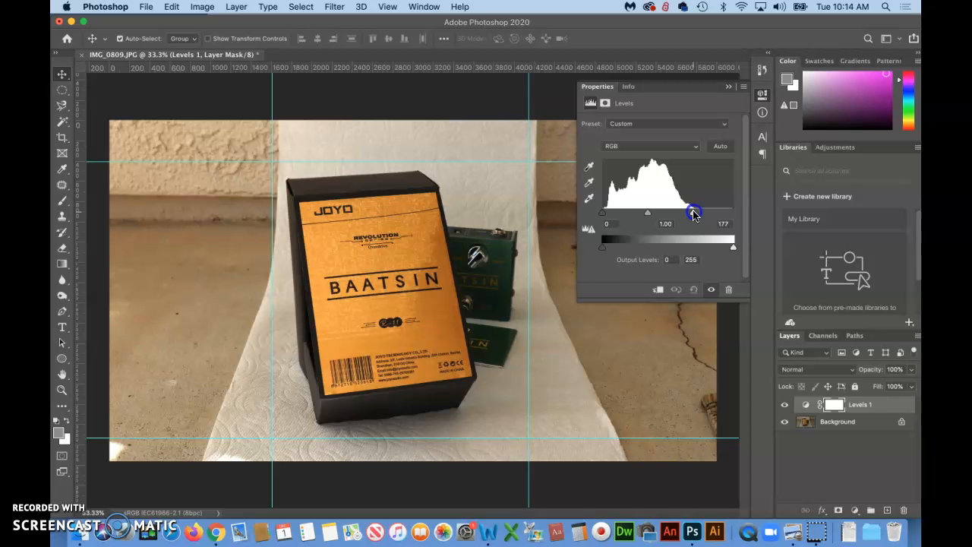
left_click_drag(704, 214, 732, 215)
left_click_drag(709, 215, 685, 216)
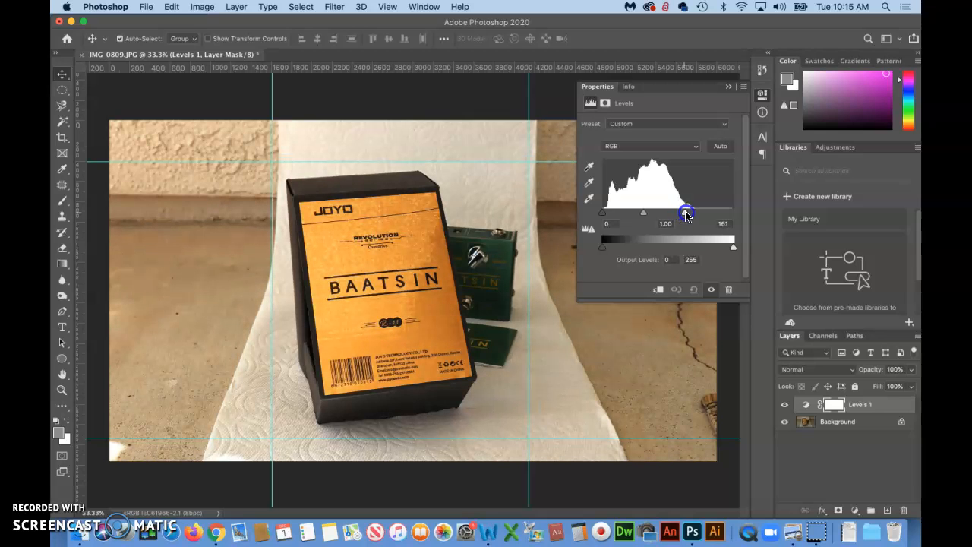
- Set the Levels highlight input to 162, try the midtone slider, and leave it at 1.00
left_click(644, 214)
mouse_move(644, 216)
left_mouse_down()
mouse_move(668, 216)
mouse_move(629, 219)
mouse_move(644, 214)
left_mouse_up()
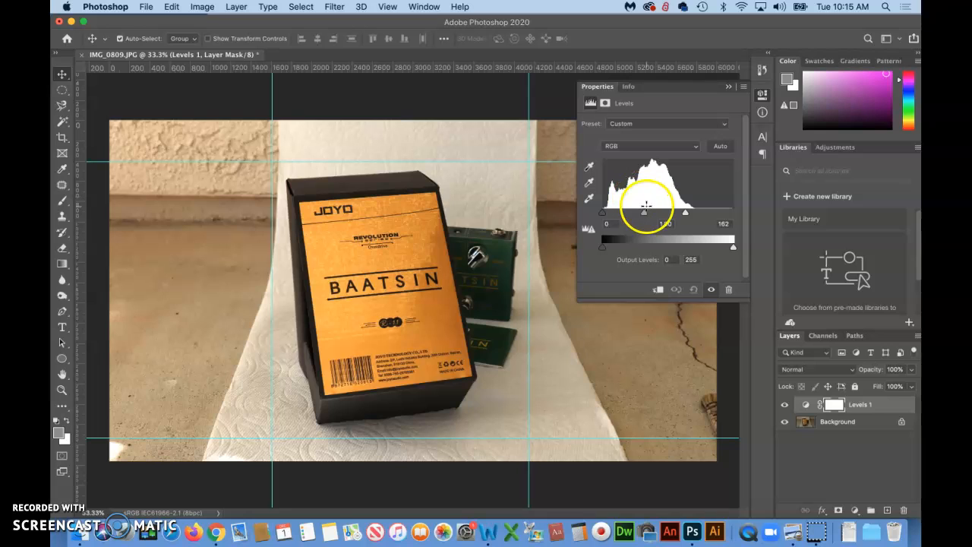
left_click(729, 87)
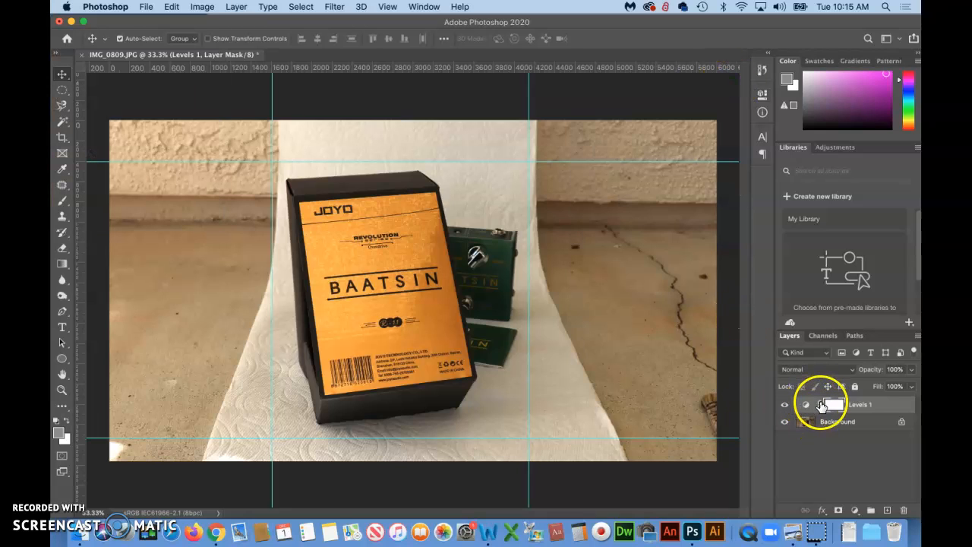
- Compare the photo with and without the Levels adjustment by toggling the layer's visibility, and check its settings again
left_click(785, 405)
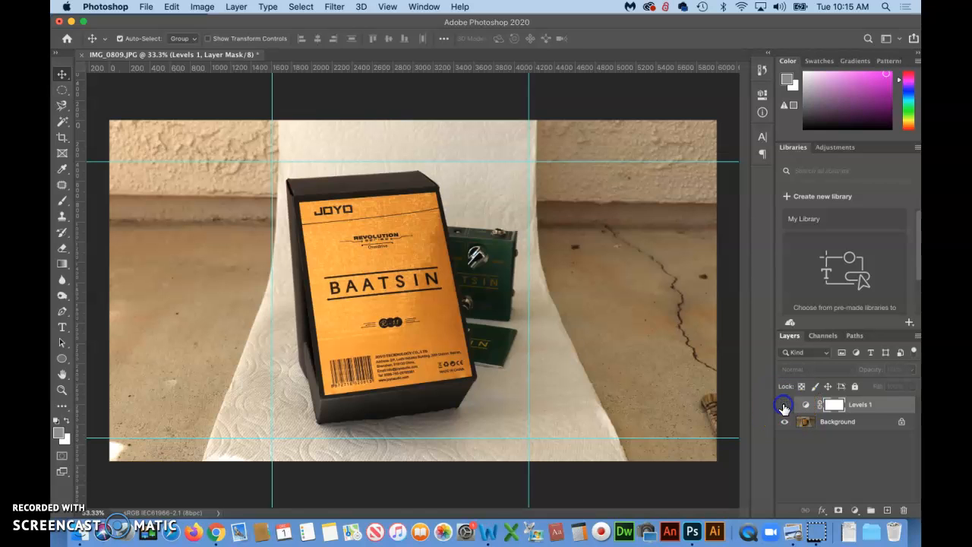
left_click(784, 407)
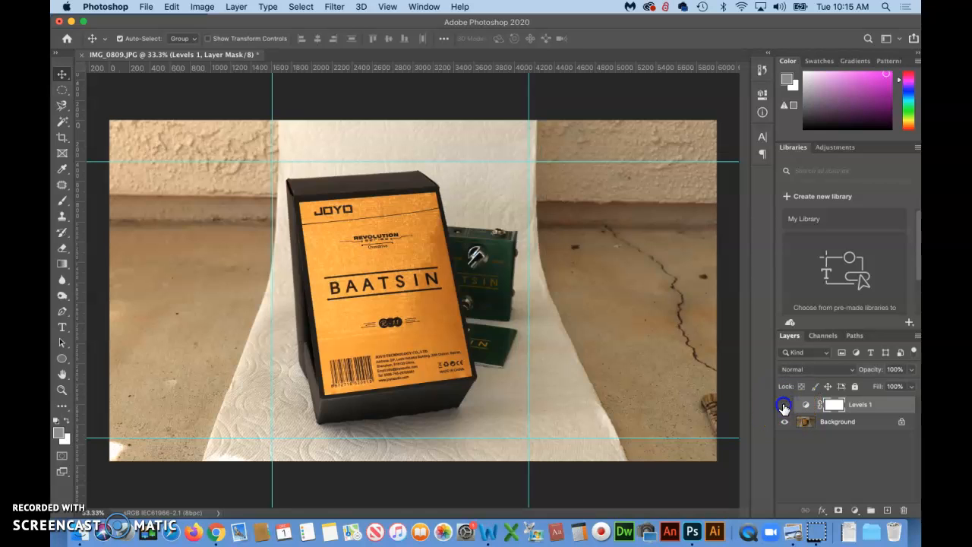
left_click(785, 405)
left_click(785, 406)
left_click(806, 407)
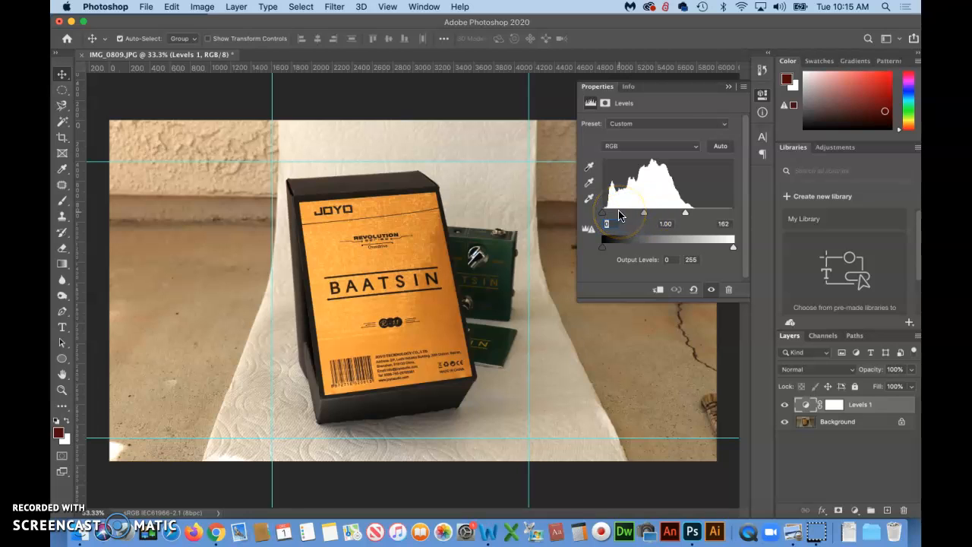
left_click(727, 88)
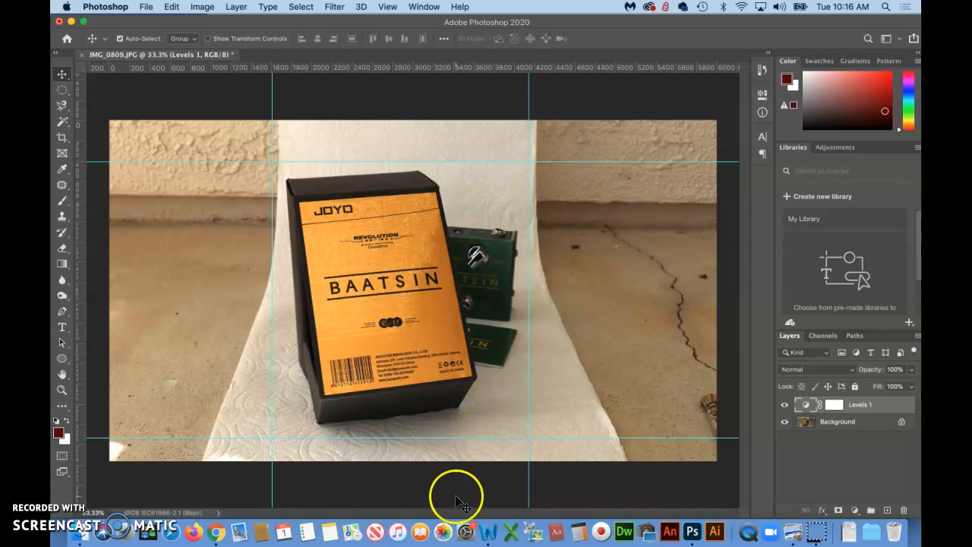
- Switch to the Word notes, highlight the Luminosity and Color balance items beside the photo, and return to Photoshop
left_click(488, 535)
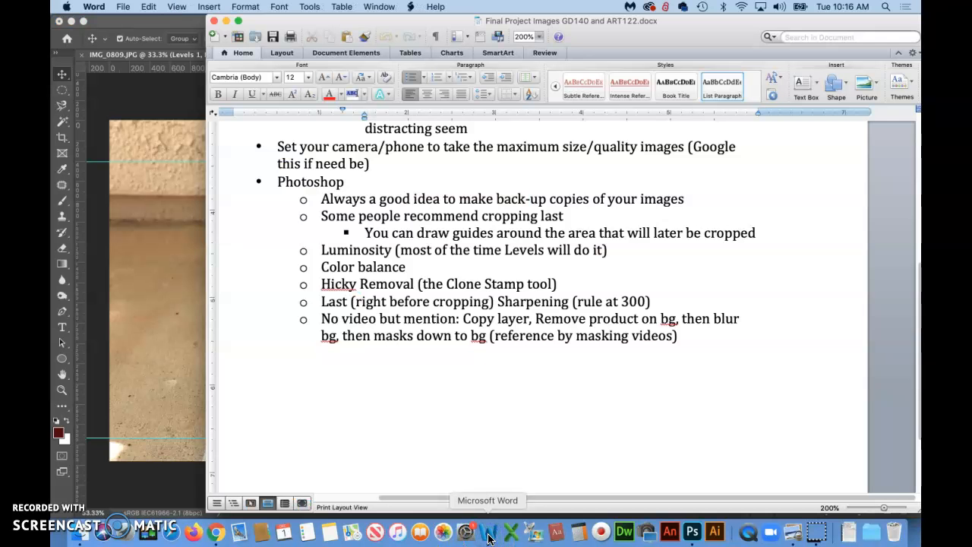
left_click_drag(266, 21, 501, 11)
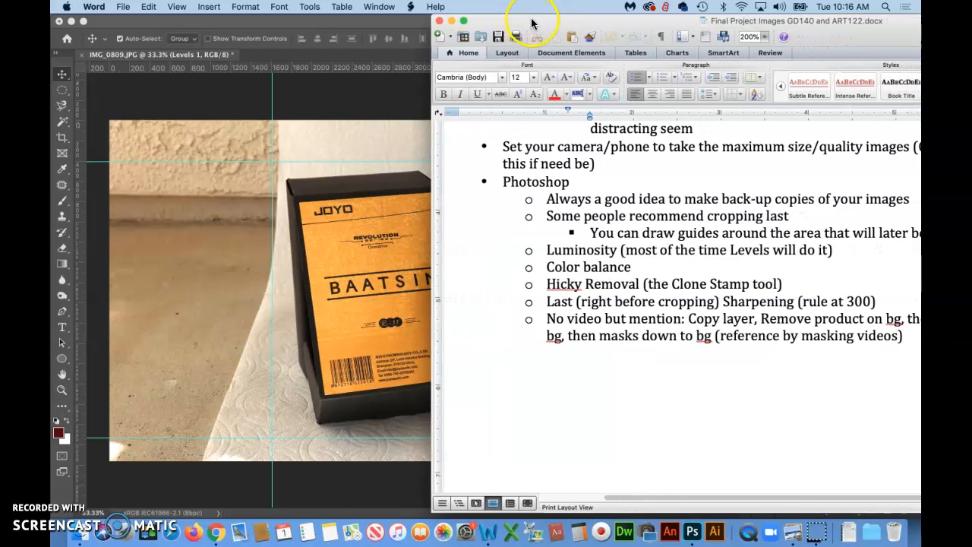
left_click_drag(533, 25, 486, 20)
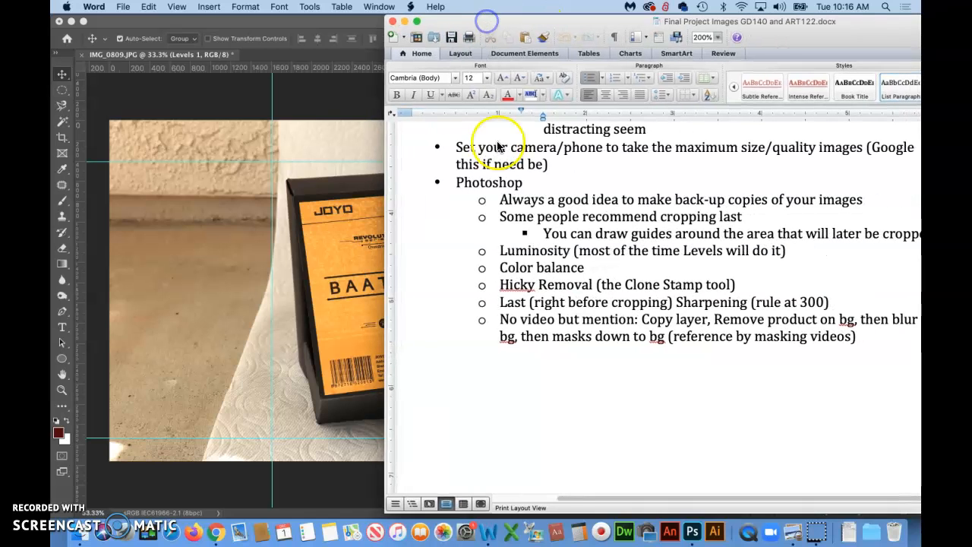
double_click(531, 250)
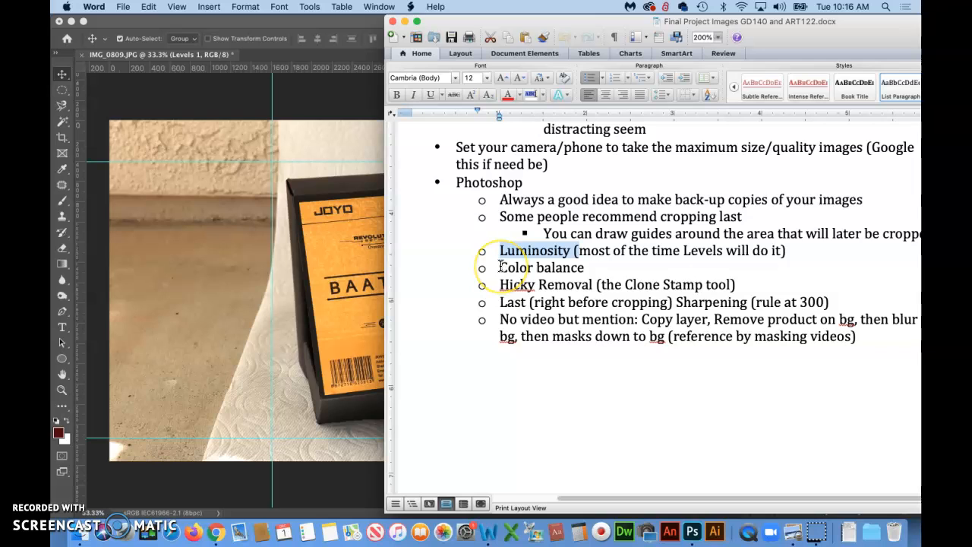
left_click_drag(502, 267, 586, 267)
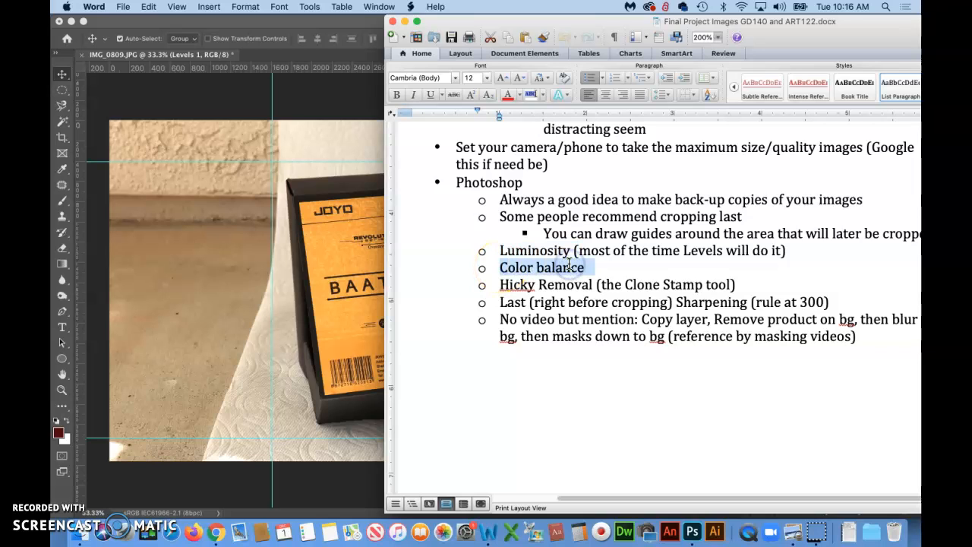
left_click(330, 134)
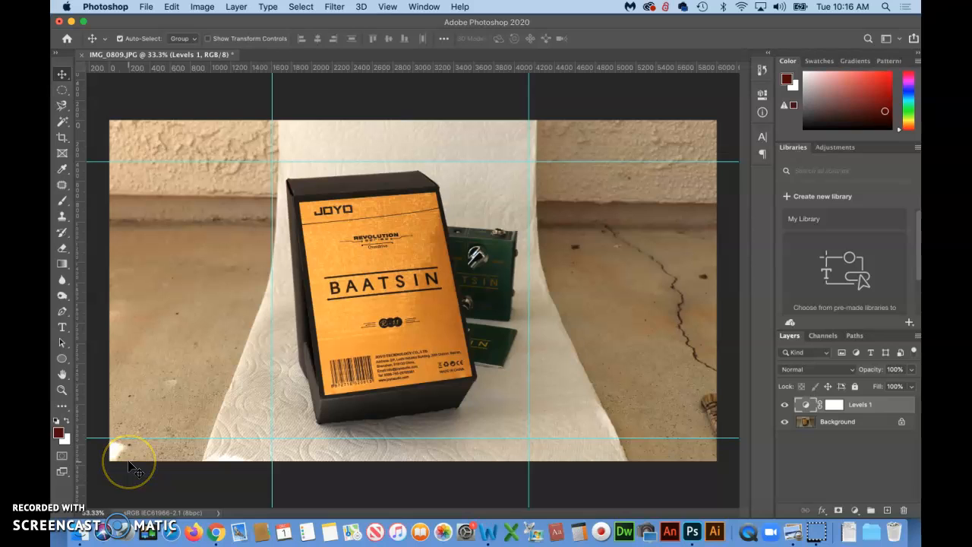
- Delete the existing Color Balance adjustment layer above Levels 1
left_click(76, 492)
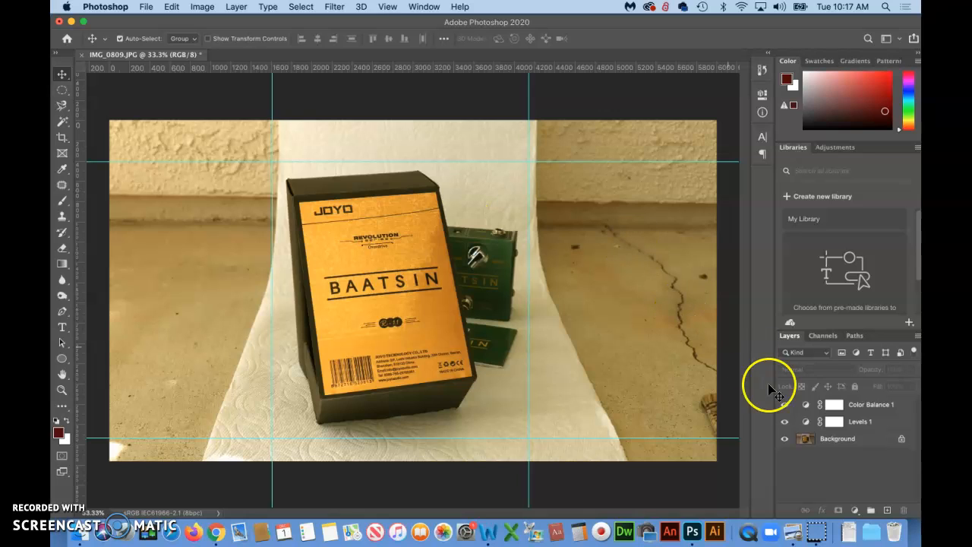
left_click(866, 408)
left_click(903, 510)
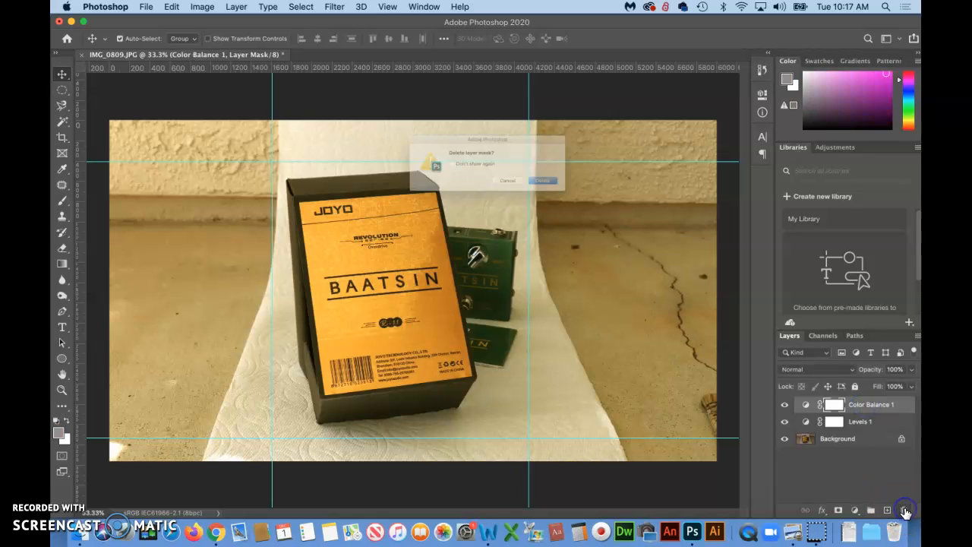
left_click(576, 192)
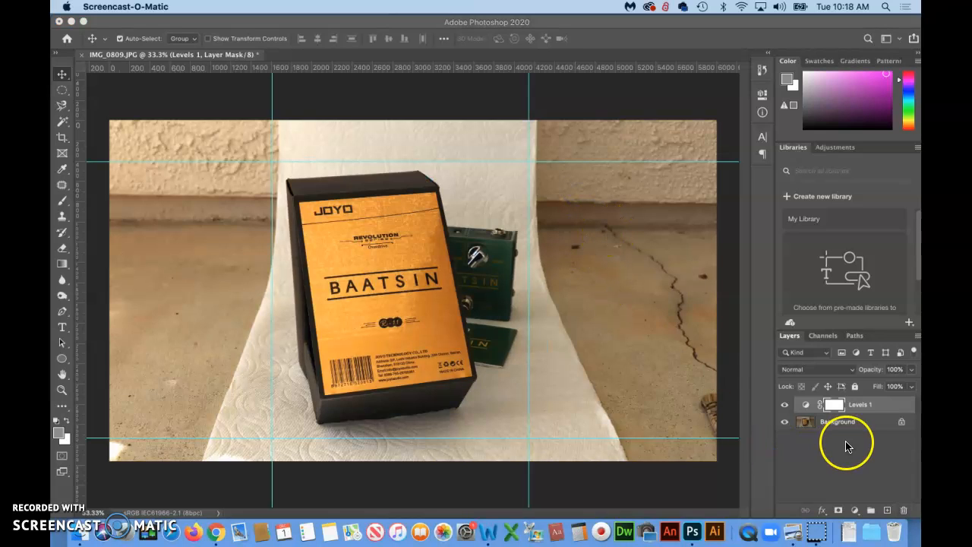
- Add a Color Balance adjustment layer, test midtones Yellow–Blue at -62, return it to +1, and nudge Magenta–Green slightly toward green
left_click(855, 511)
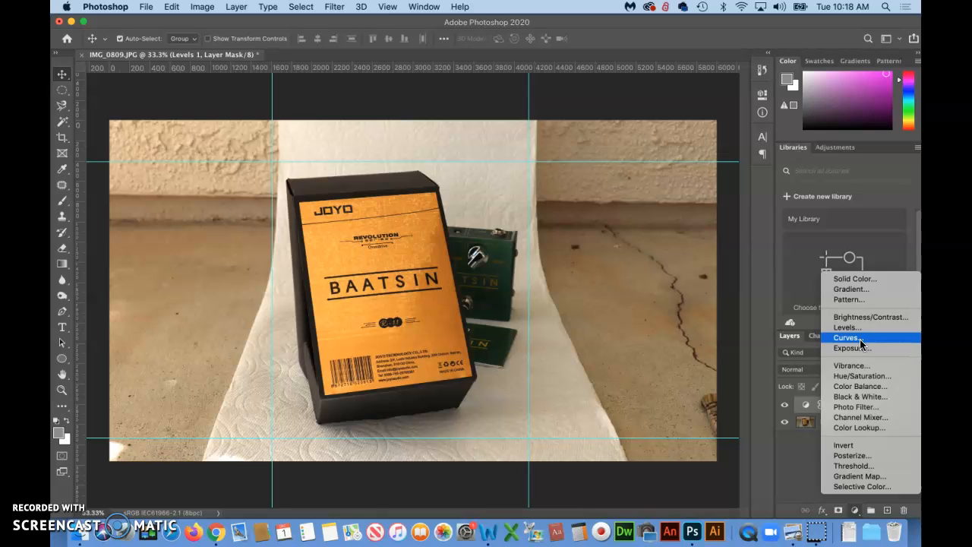
left_click(862, 388)
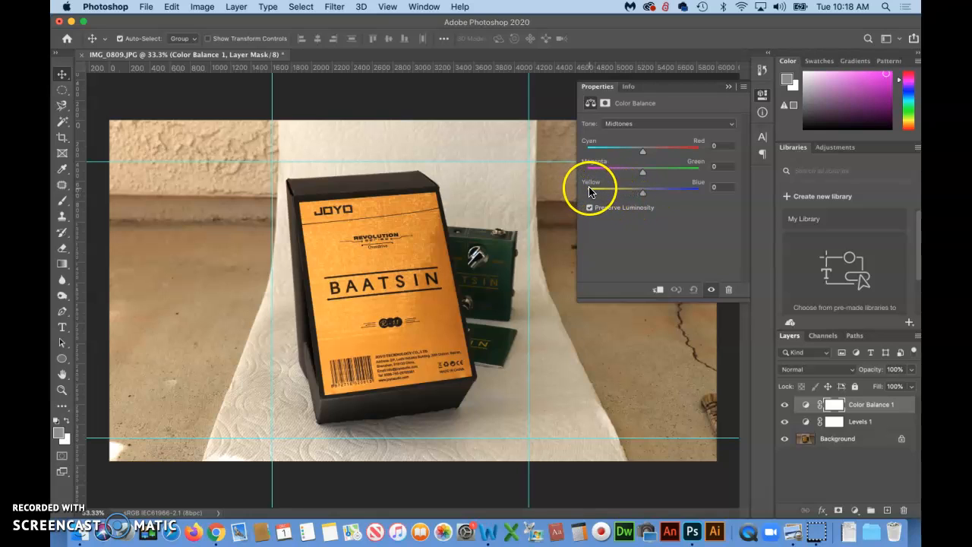
left_click_drag(642, 195, 607, 197)
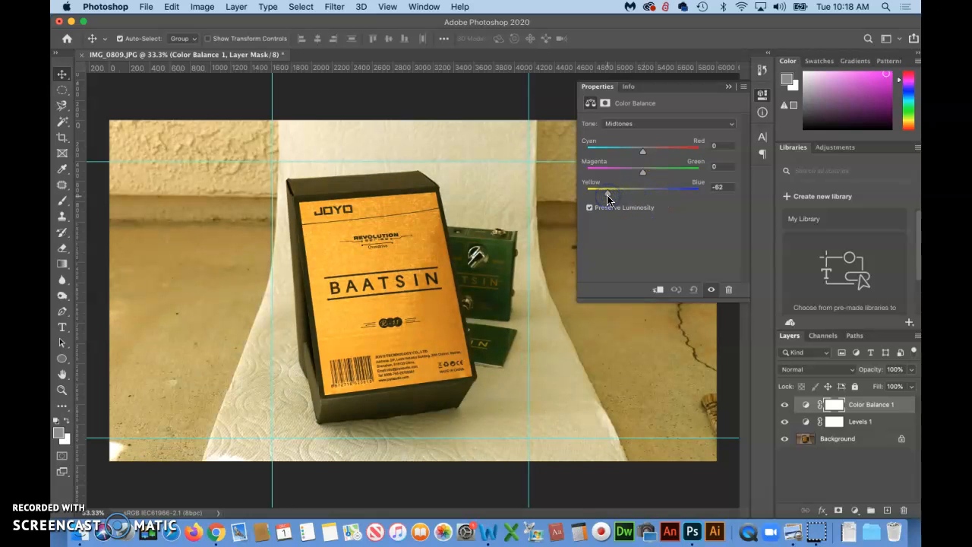
left_click_drag(608, 196, 643, 198)
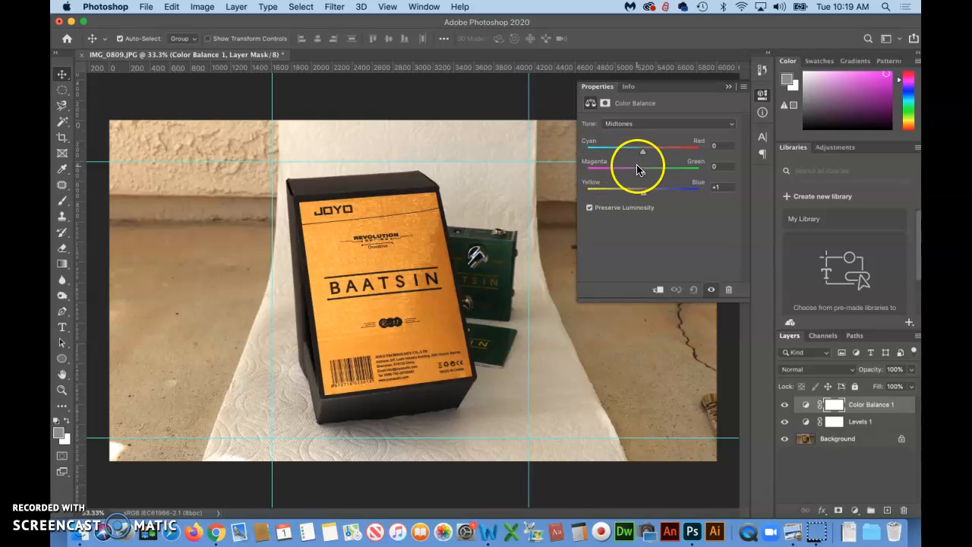
mouse_move(642, 173)
left_mouse_down()
mouse_move(608, 175)
mouse_move(668, 173)
mouse_move(647, 176)
left_mouse_up()
left_click_drag(647, 175, 646, 175)
- Move the Word notes aside to uncover the box photo and return to Photoshop
left_click(77, 484)
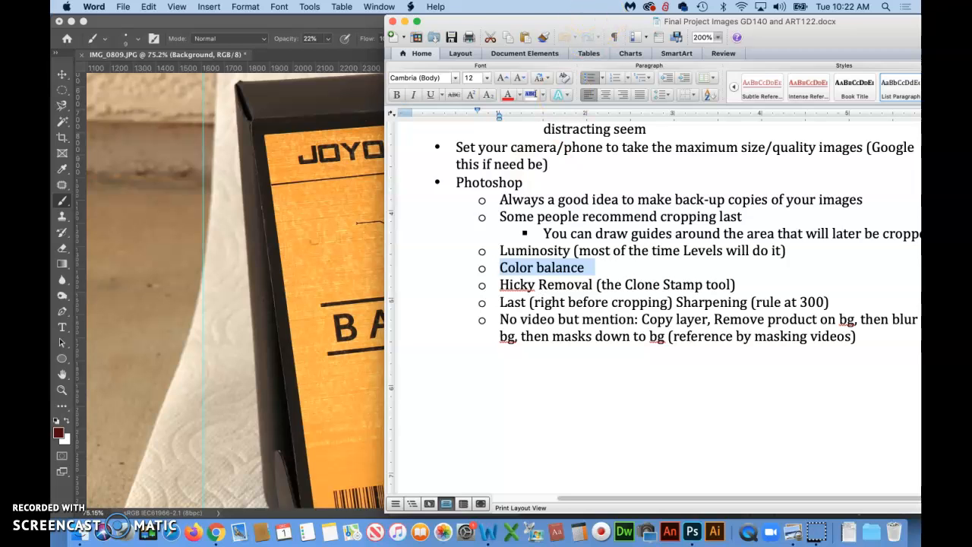
left_click_drag(478, 24, 670, 27)
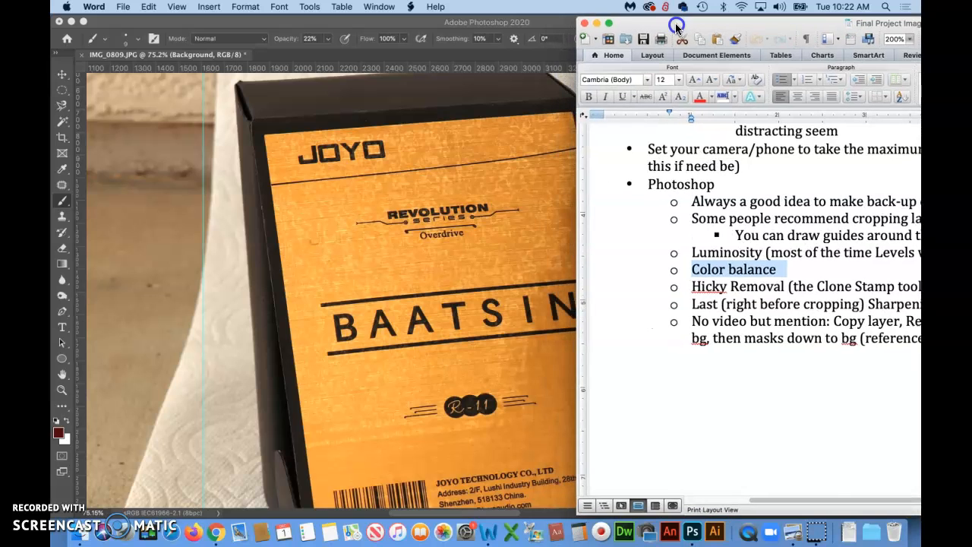
scroll(447, 263, "right", 5)
scroll(447, 263, "right", 5)
scroll(447, 263, "left", 6)
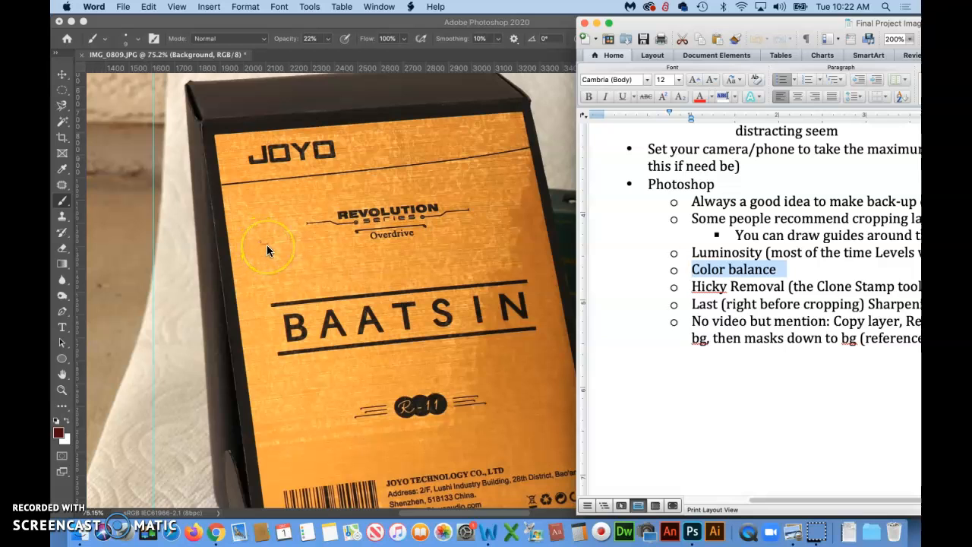
scroll(266, 251, "up", 6)
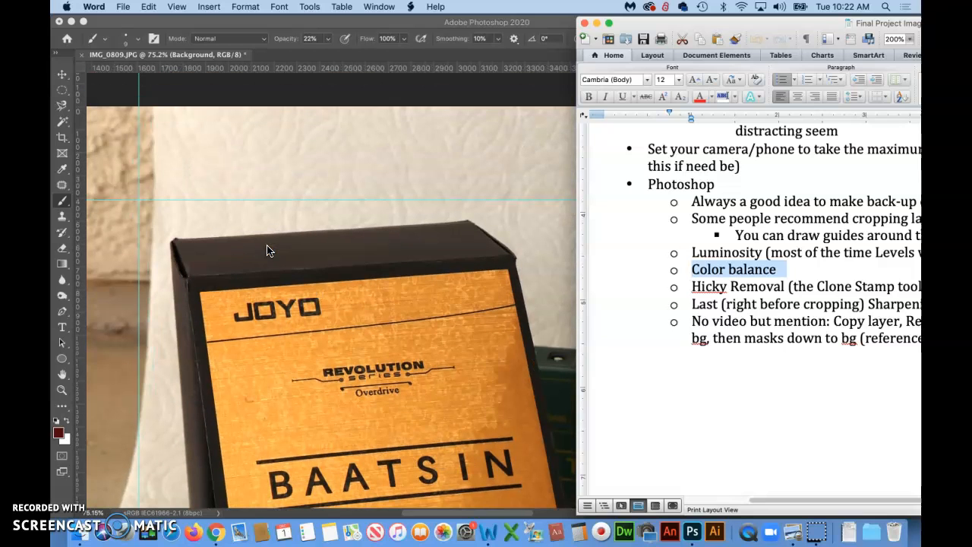
left_click_drag(642, 28, 824, 31)
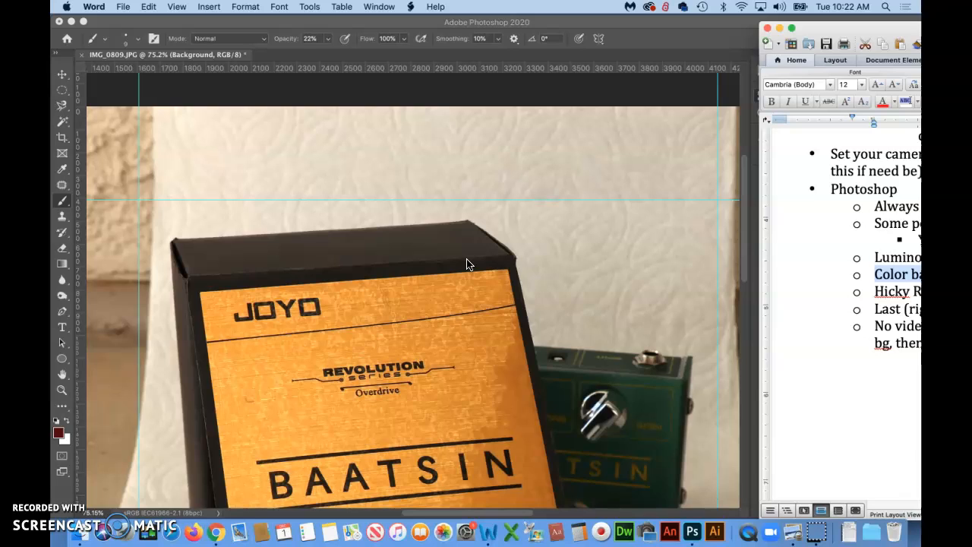
key("super+shift+comma")
left_click(671, 29)
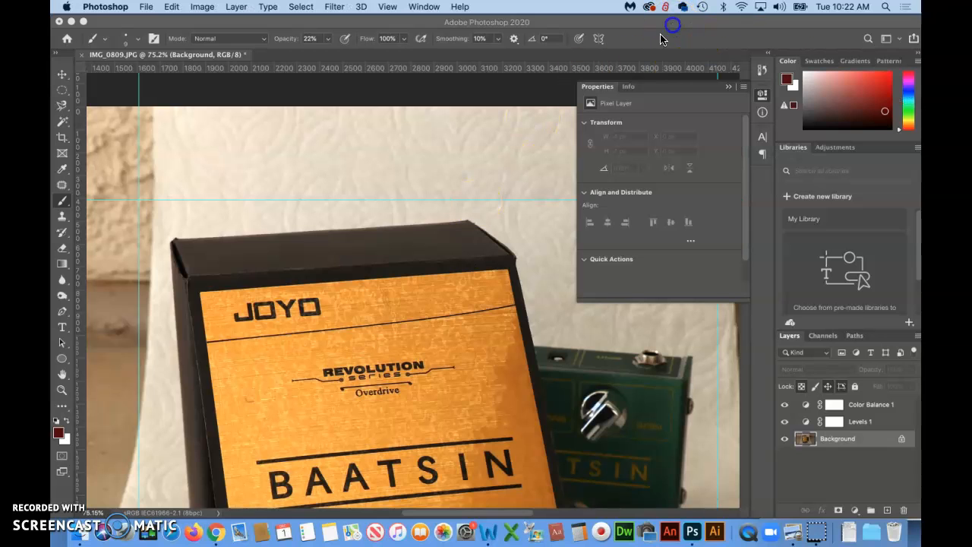
- Examine the upper part of the box's label at 100% zoom for surface blemishes
key("super+equal")
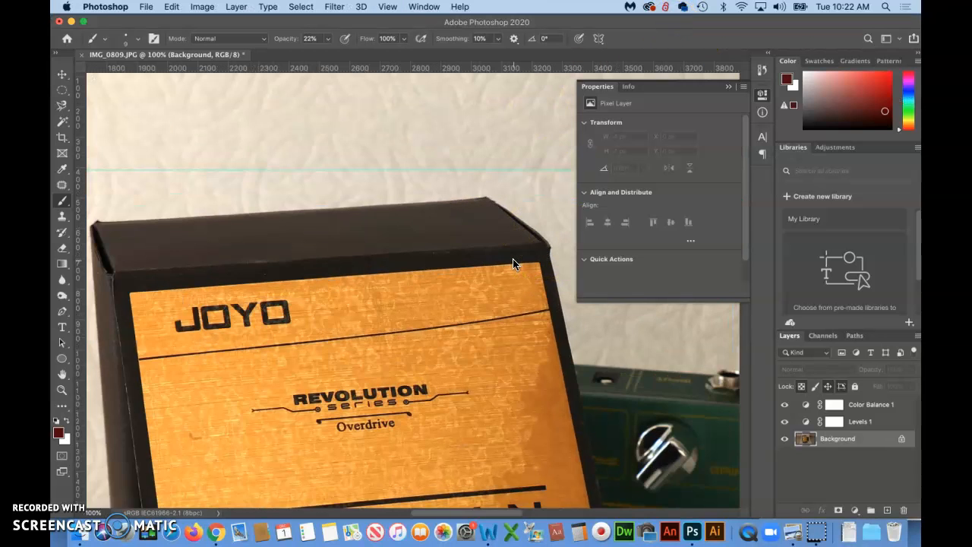
scroll(251, 330, "left", 3)
scroll(251, 330, "down", 1)
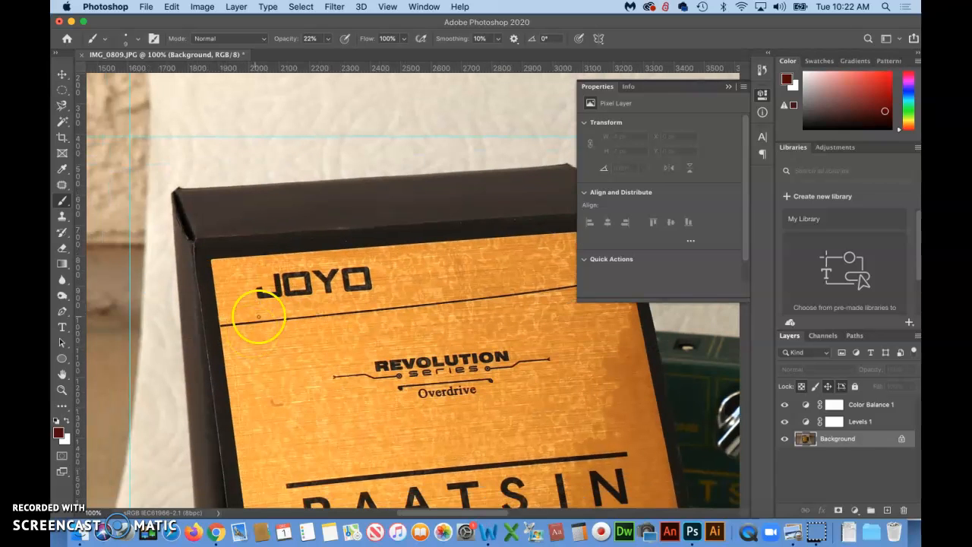
scroll(281, 273, "up", 3)
scroll(281, 273, "right", 3)
scroll(258, 293, "left", 2)
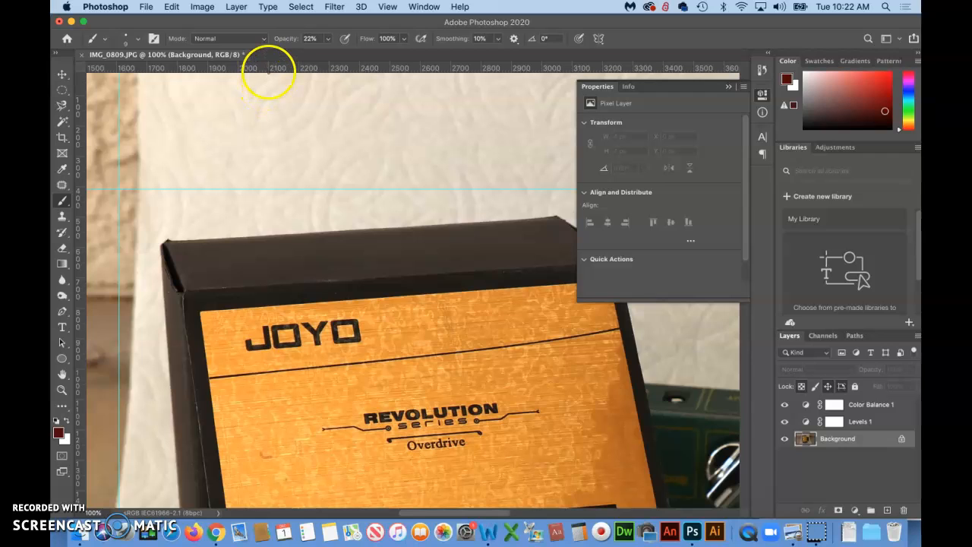
left_click_drag(267, 68, 271, 457)
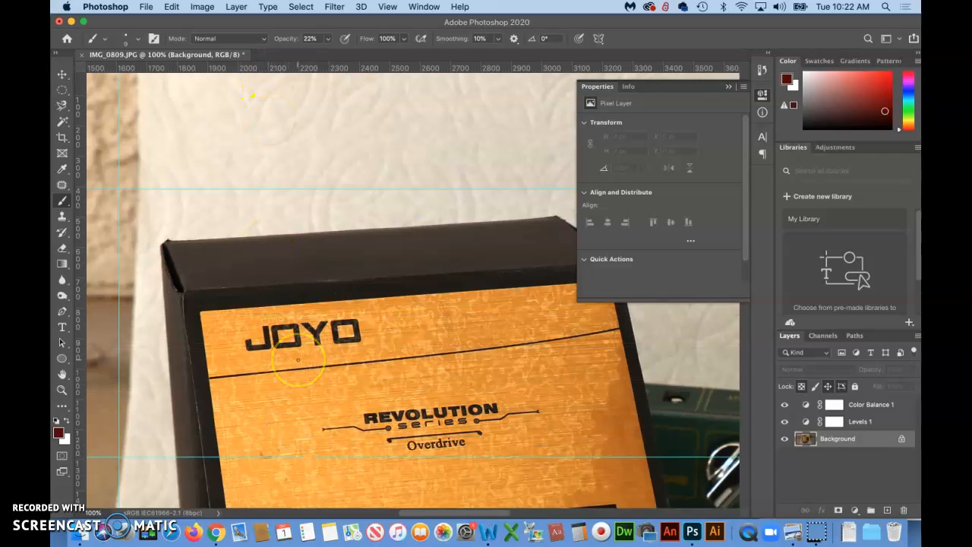
scroll(298, 357, "right", 2)
scroll(298, 360, "right", 2)
scroll(298, 360, "left", 4)
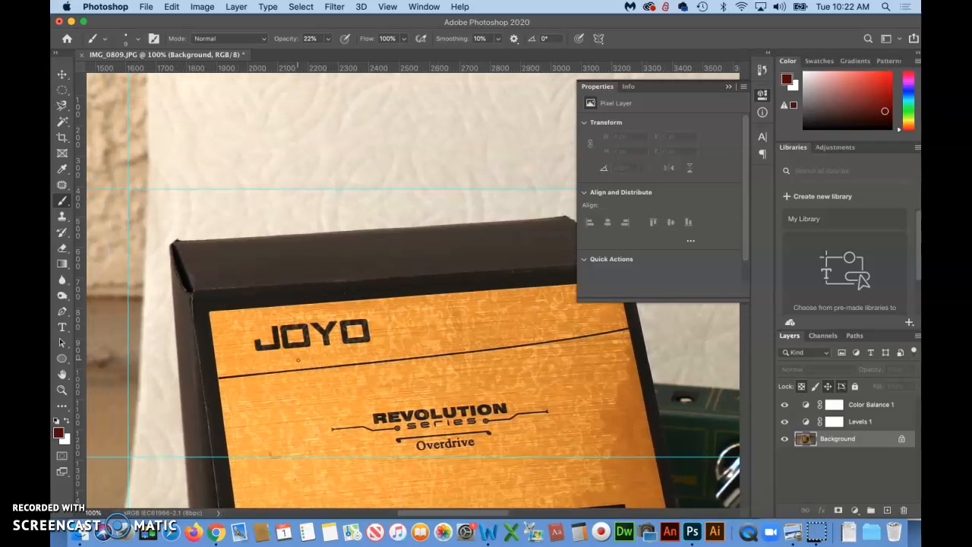
scroll(298, 360, "down", 1)
scroll(298, 360, "right", 1)
key("super+z")
- Select the Background layer beneath the Color Balance and Levels adjustments, with the small label blemish under the JOYO logo in view
mouse_move(272, 437)
left_mouse_down()
mouse_move(256, 444)
mouse_move(262, 431)
mouse_move(258, 449)
mouse_move(280, 439)
left_mouse_up()
scroll(280, 441, "right", 3)
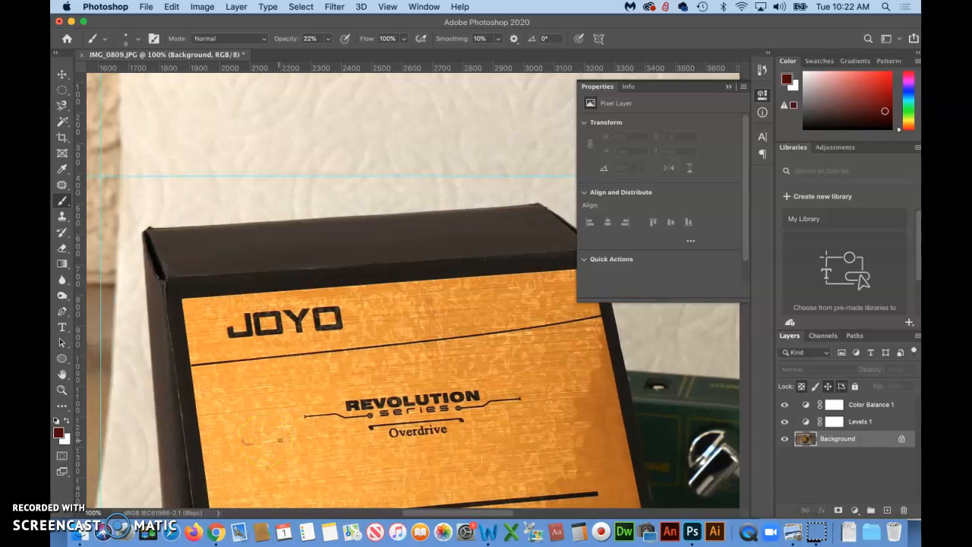
scroll(280, 440, "left", 4)
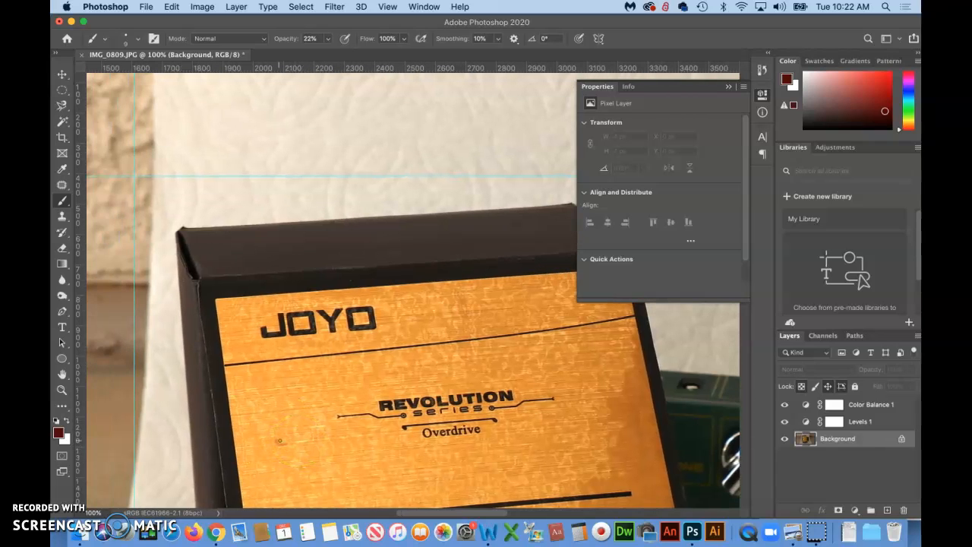
scroll(279, 440, "right", 3)
left_click_drag(201, 456, 253, 445)
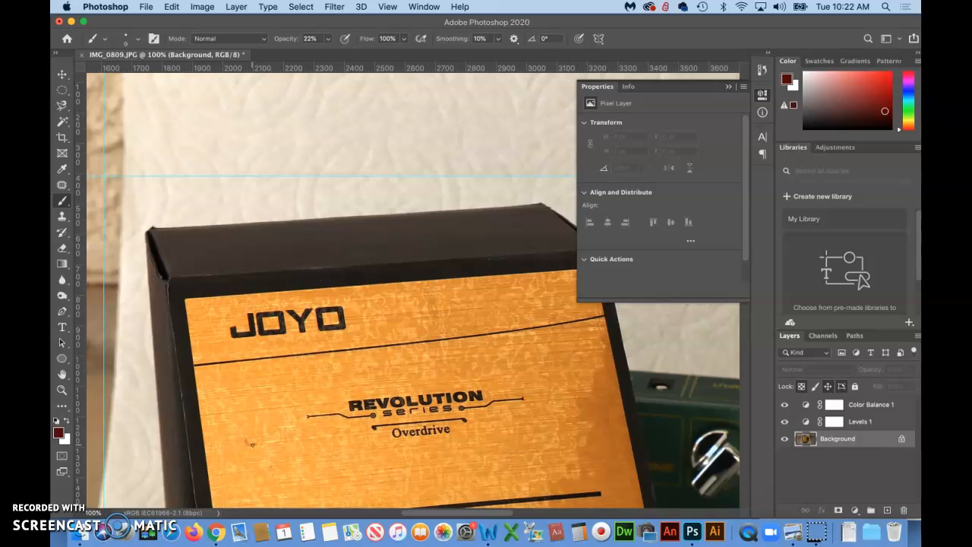
left_click(876, 407)
left_click(877, 423)
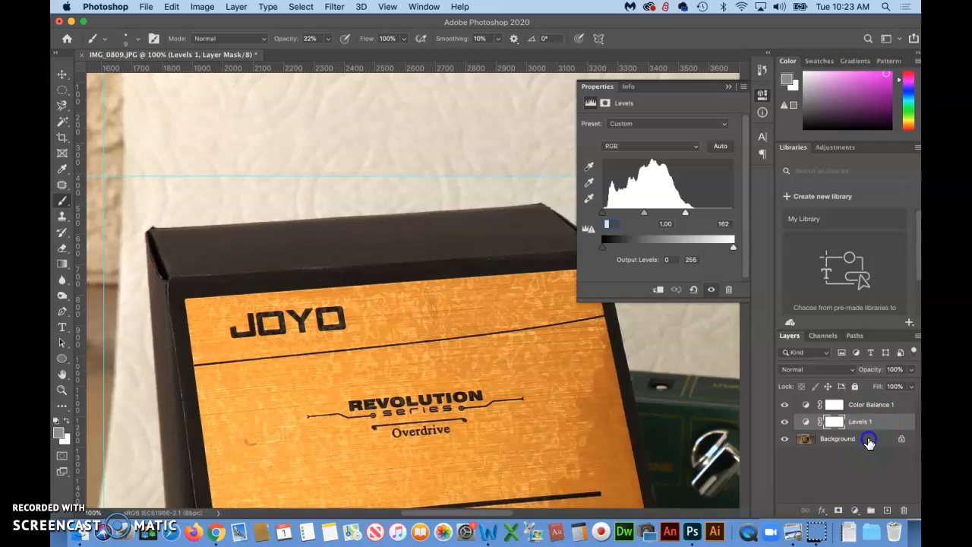
left_click(869, 440)
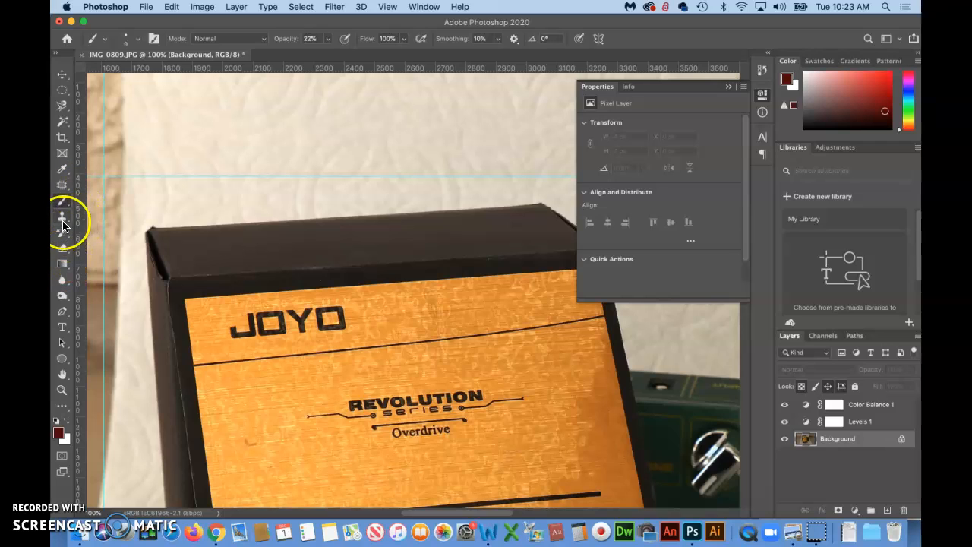
- Activate the Clone Stamp tool with an 80 px soft round brush at 0% hardness and Aligned sampling on
left_click(63, 186)
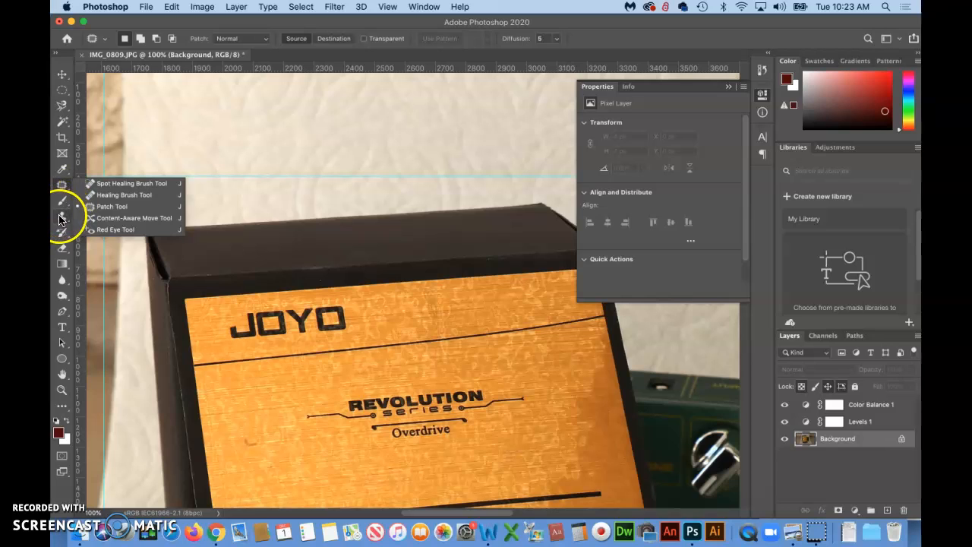
left_click(61, 219)
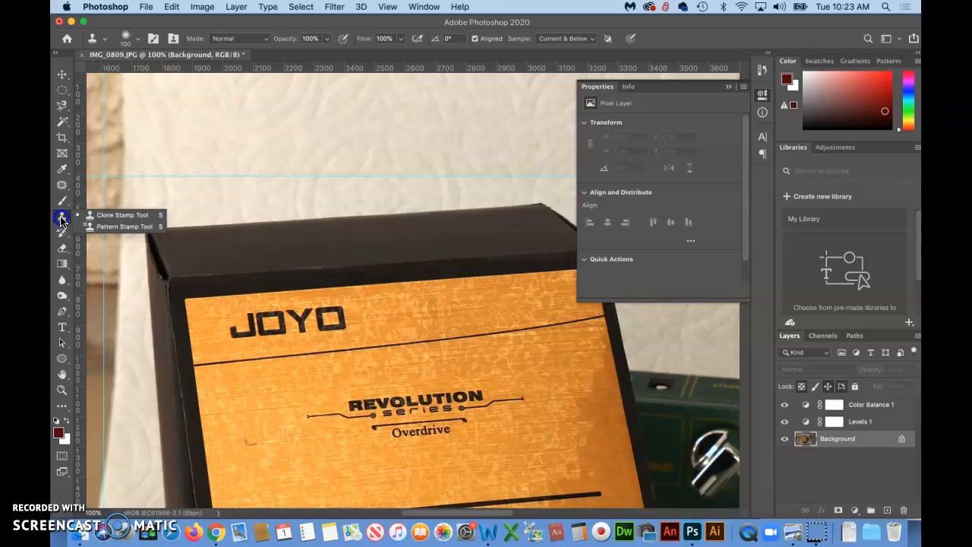
left_click(113, 215)
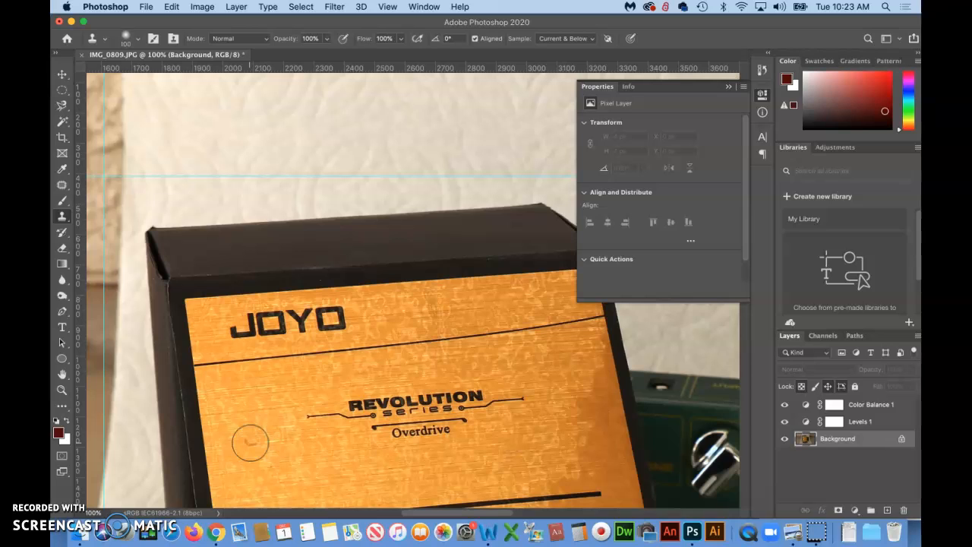
key("[")
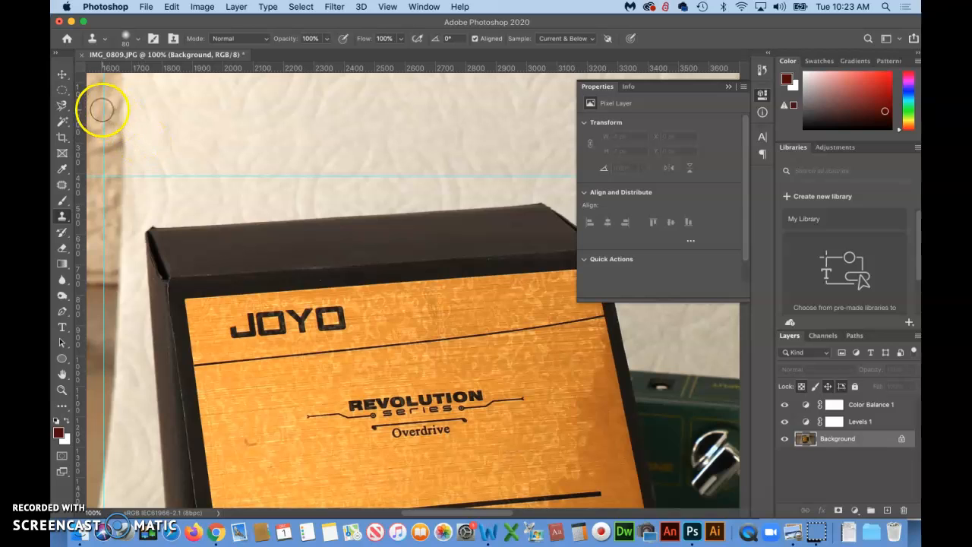
left_click(135, 39)
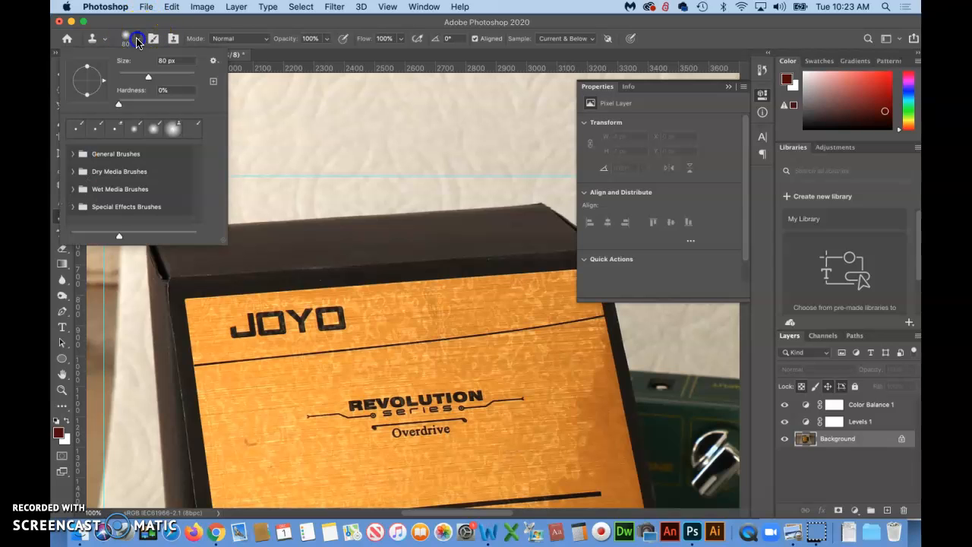
mouse_move(119, 105)
left_mouse_down()
mouse_move(159, 107)
mouse_move(111, 104)
left_mouse_up()
left_click(380, 49)
left_click(288, 26)
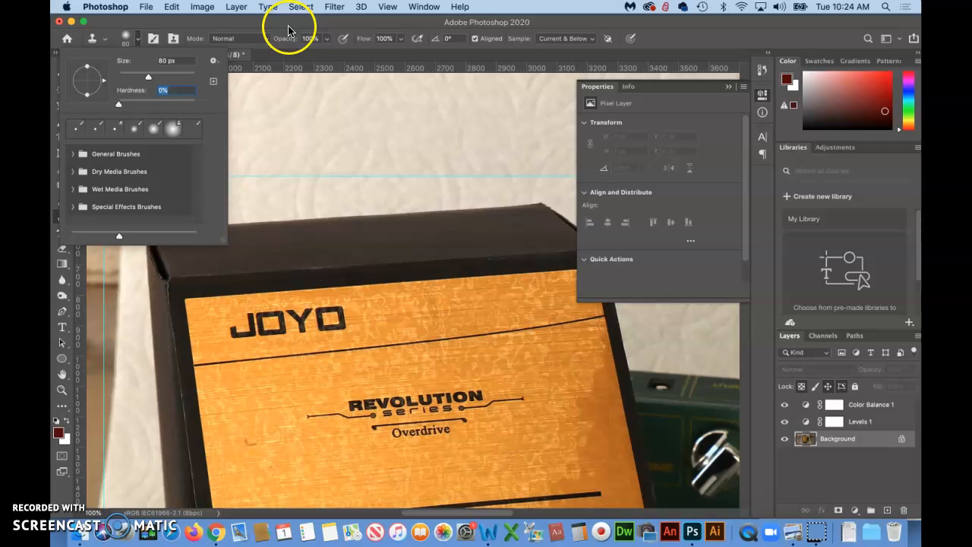
left_click(474, 38)
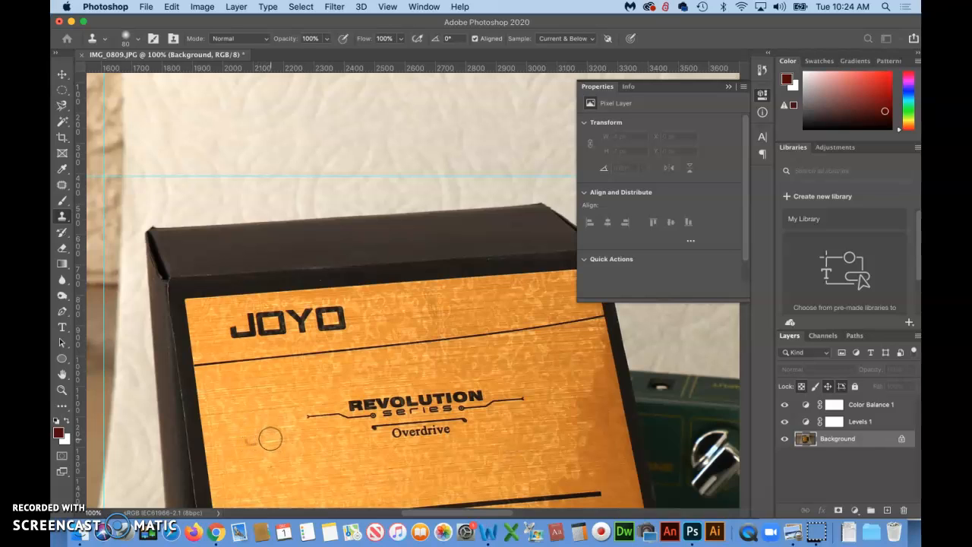
- Try to clone nearby label texture over the small mark below the JOYO logo at 100% zoom, and undo the strokes
left_click(251, 440)
left_click(231, 444)
left_click_drag(245, 426, 252, 456)
left_click(250, 446)
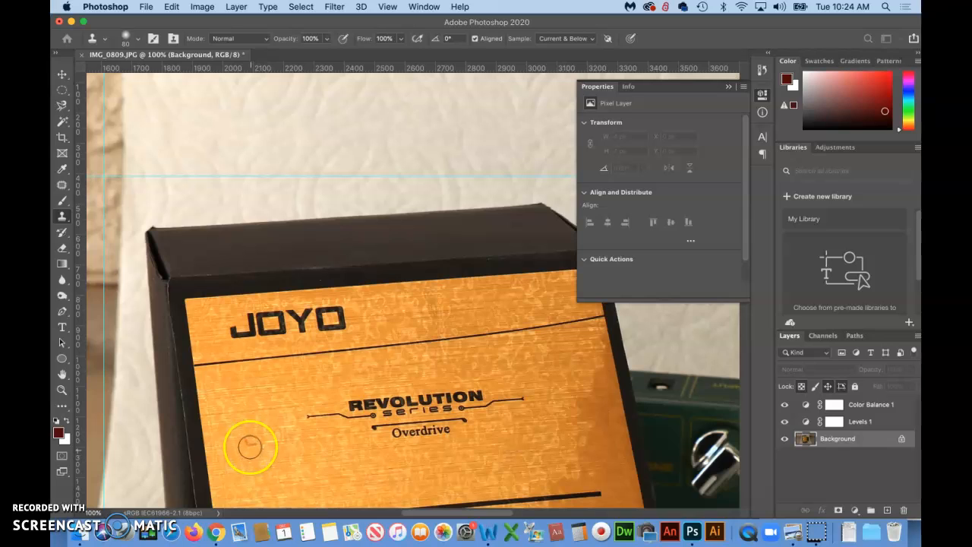
left_click_drag(250, 444, 249, 456)
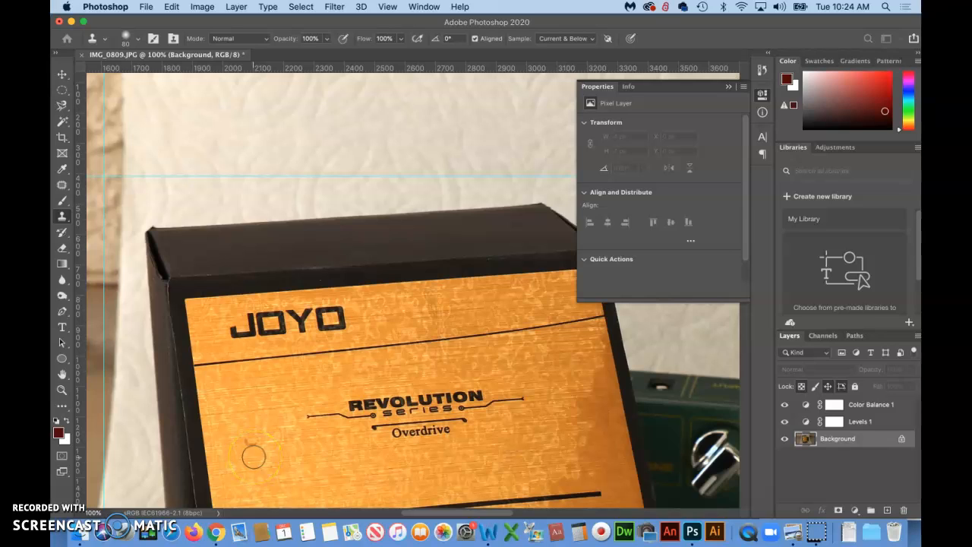
left_click(254, 457, "alt")
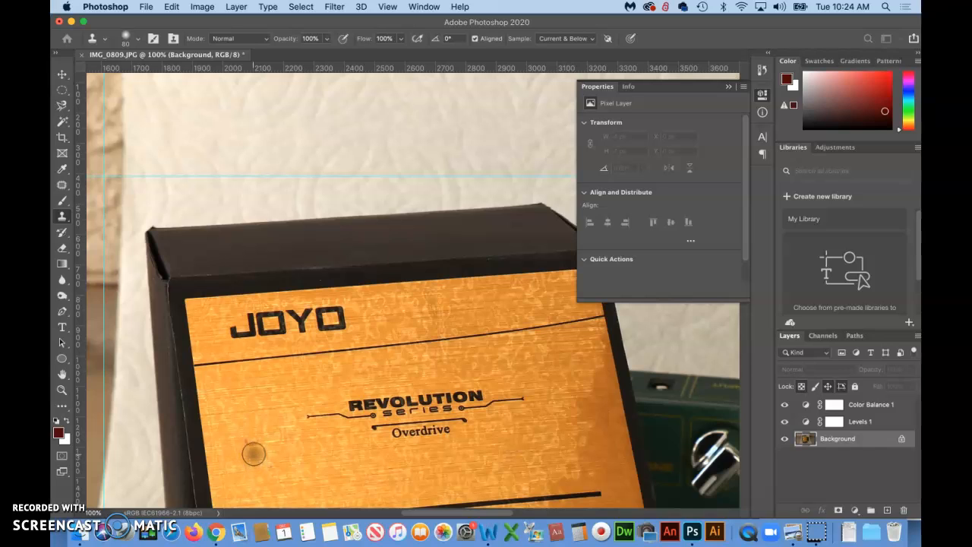
left_click(250, 445)
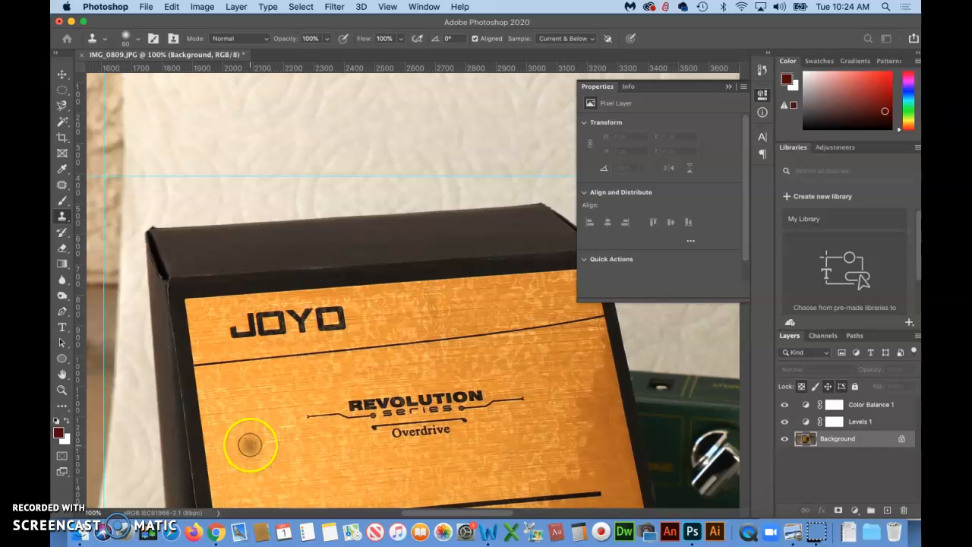
left_click(249, 445)
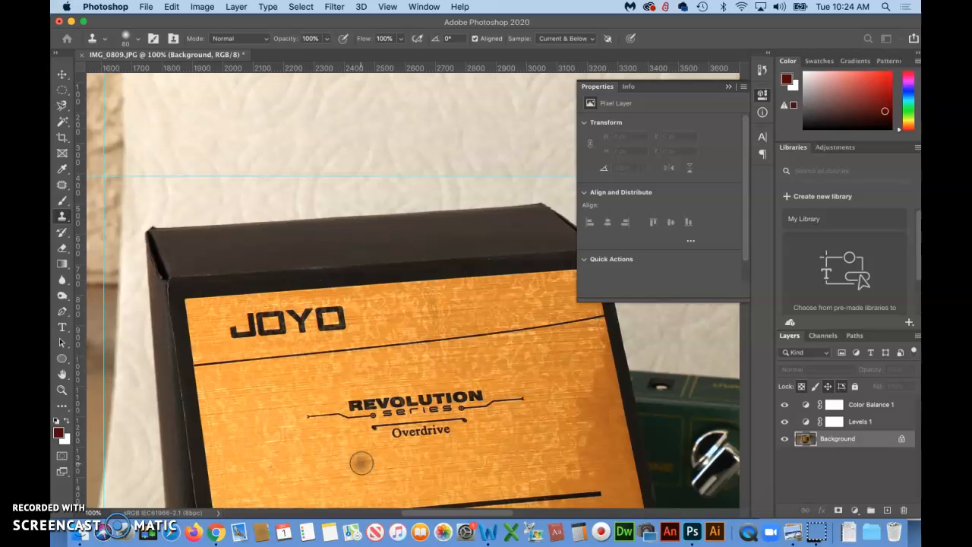
left_click(311, 455)
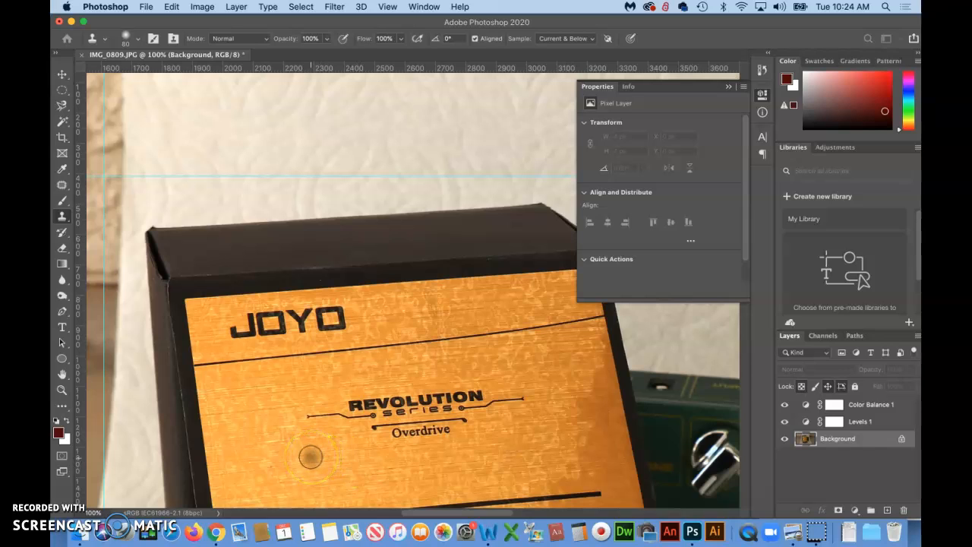
key("super+z")
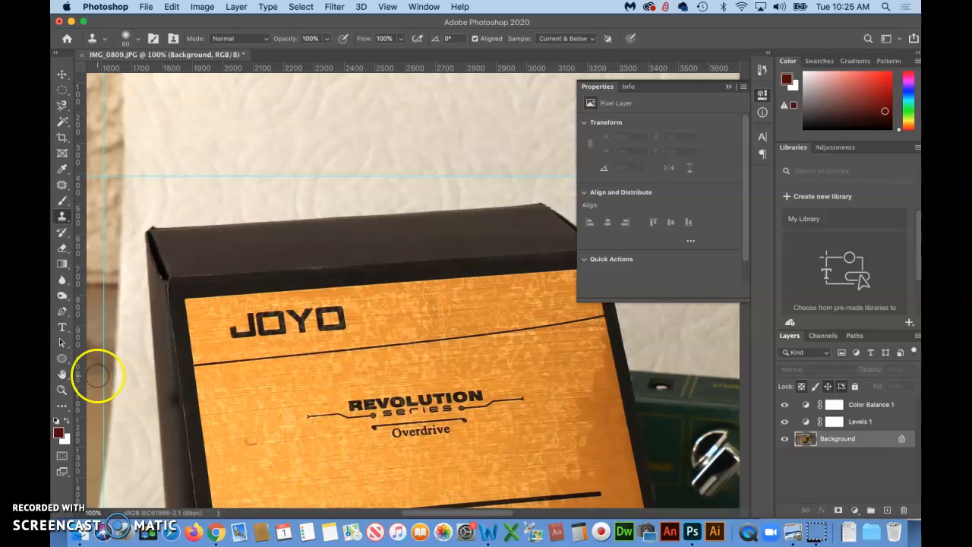
- Magnify the small label mark to about 499% and reduce the Clone Stamp brush to 45 px
left_click(62, 389)
left_click_drag(228, 451, 306, 392)
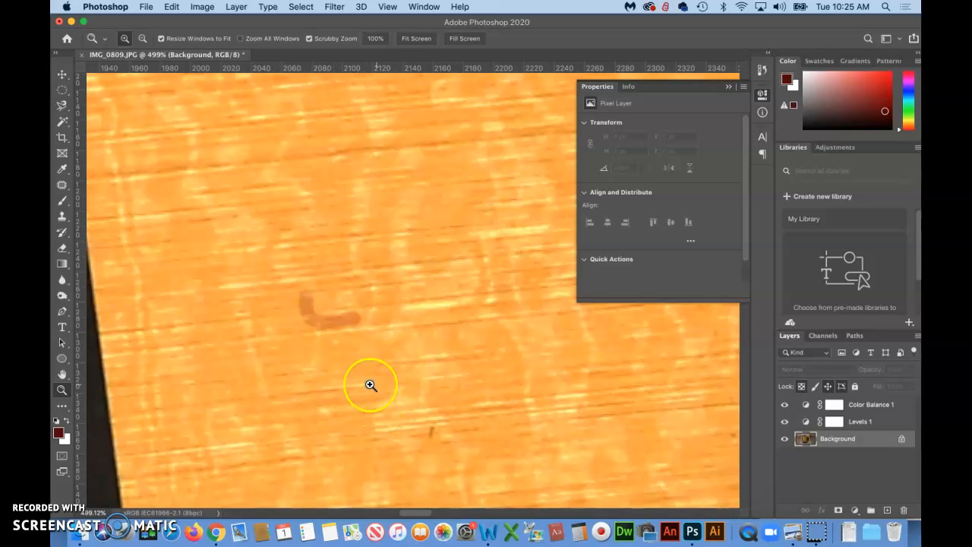
scroll(426, 427, "right", 2)
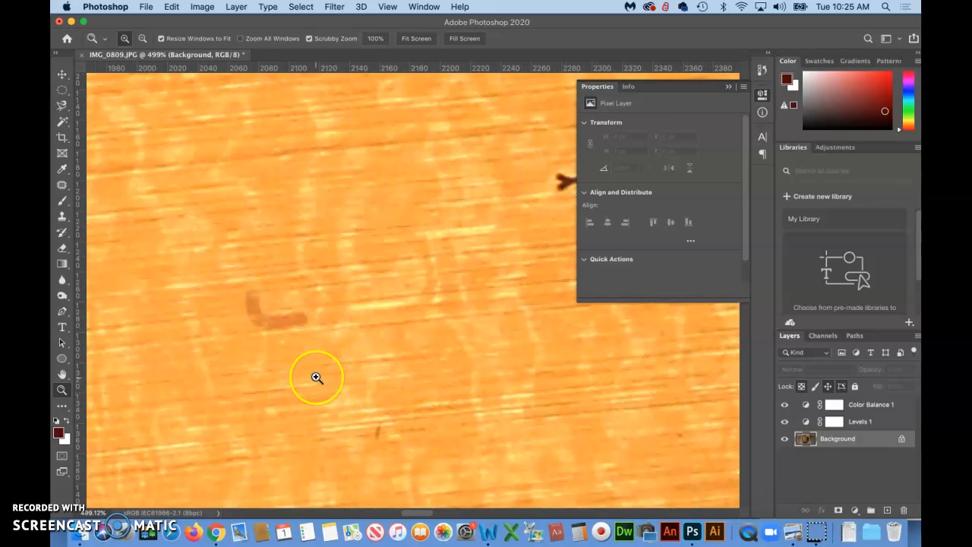
key("s")
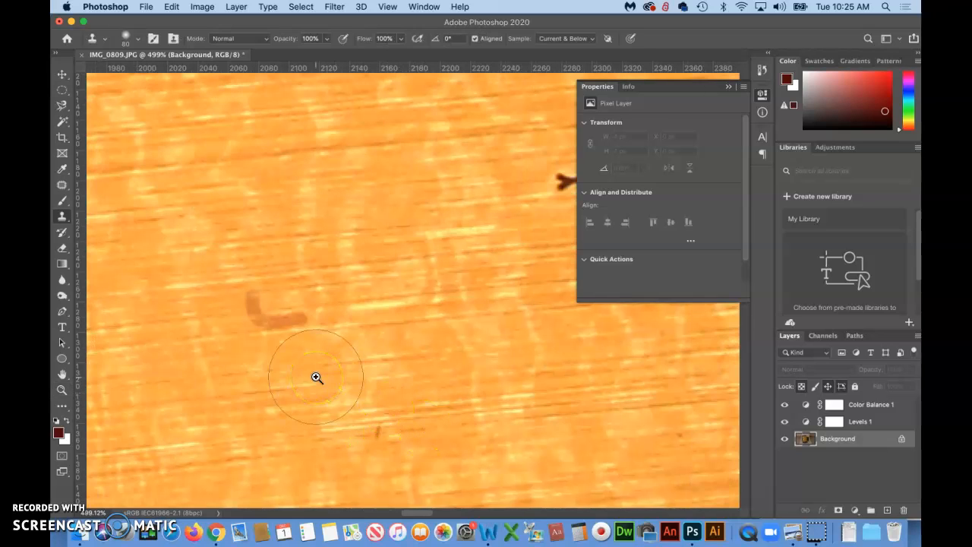
key("bracketleft")
key("bracketleft")
key("bracketleft")
key("bracketleft")
key("bracketleft")
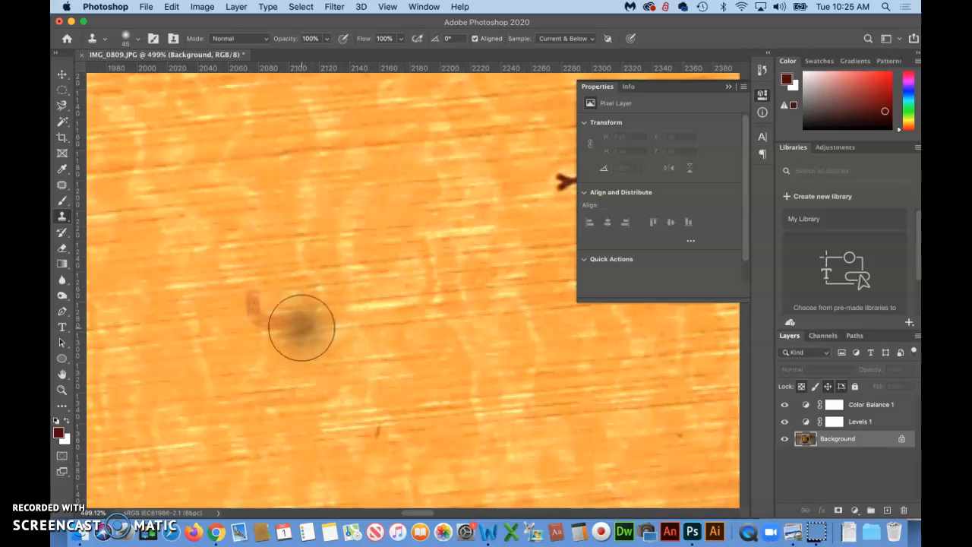
- Clone clean label texture from beside and above the L-shaped mark over it, resampling the source along the grain
left_click_drag(295, 325, 337, 316)
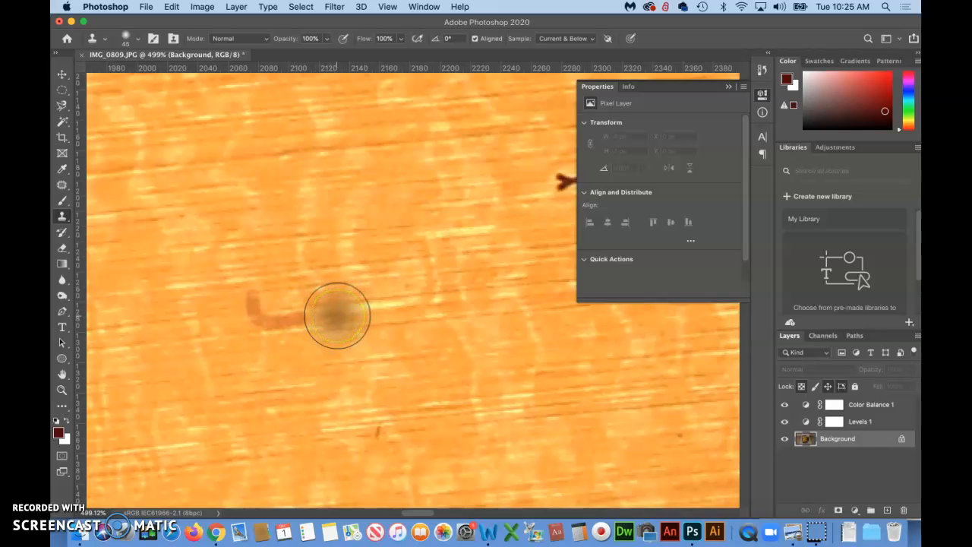
left_click(338, 316, "alt")
mouse_move(323, 315)
left_mouse_down()
mouse_move(231, 351)
mouse_move(221, 311)
mouse_move(250, 256)
left_mouse_up()
left_click(250, 256, "alt")
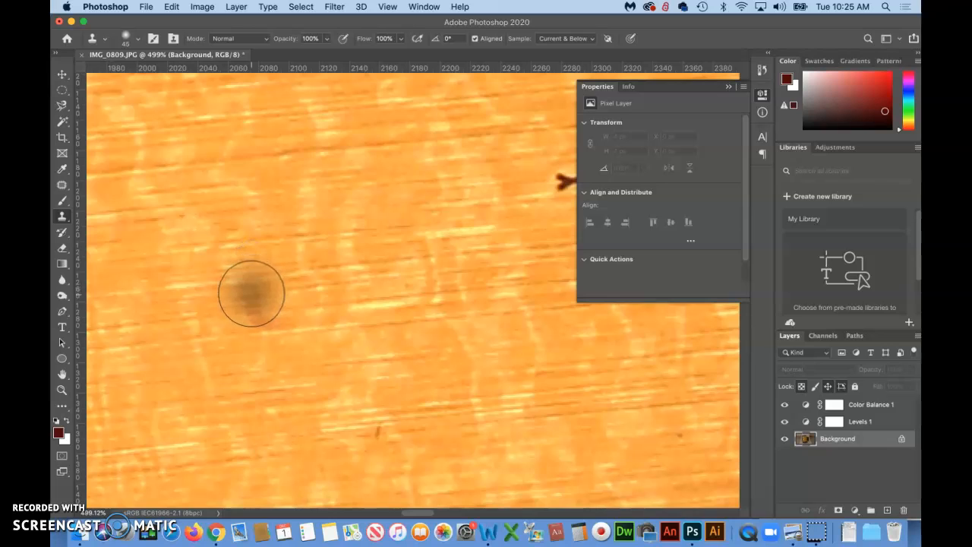
left_click(253, 300)
mouse_move(232, 365)
left_mouse_down()
mouse_move(225, 374)
mouse_move(243, 362)
left_mouse_up()
left_click(265, 326, "alt")
- Clone clean texture over the tiny dark speck lower on the label using a 25 px Clone Stamp brush
mouse_move(432, 367)
left_mouse_down()
mouse_move(460, 369)
mouse_move(426, 368)
left_mouse_up()
scroll(425, 368, "down", 2)
mouse_move(364, 366)
left_mouse_down()
mouse_move(352, 357)
mouse_move(359, 345)
left_mouse_up()
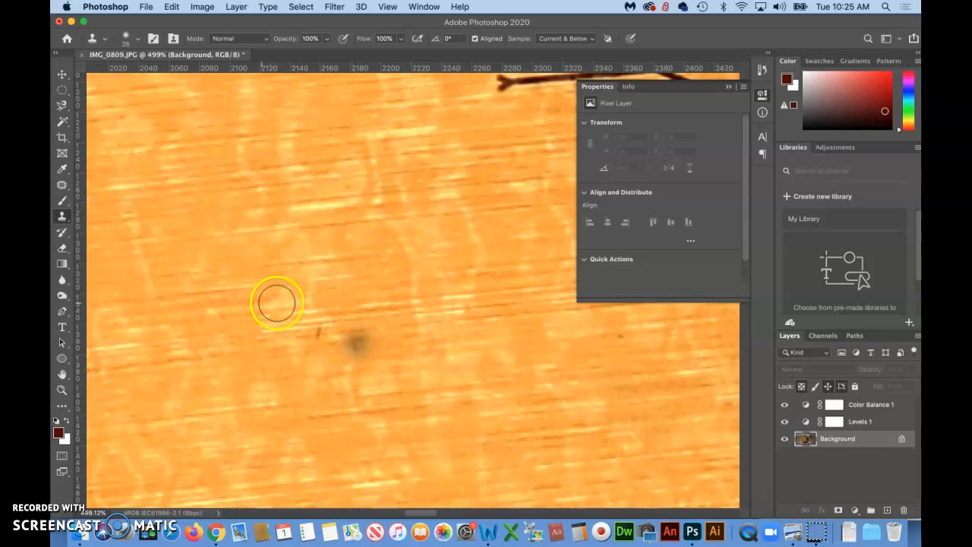
left_click(262, 297, "alt")
left_click(319, 333)
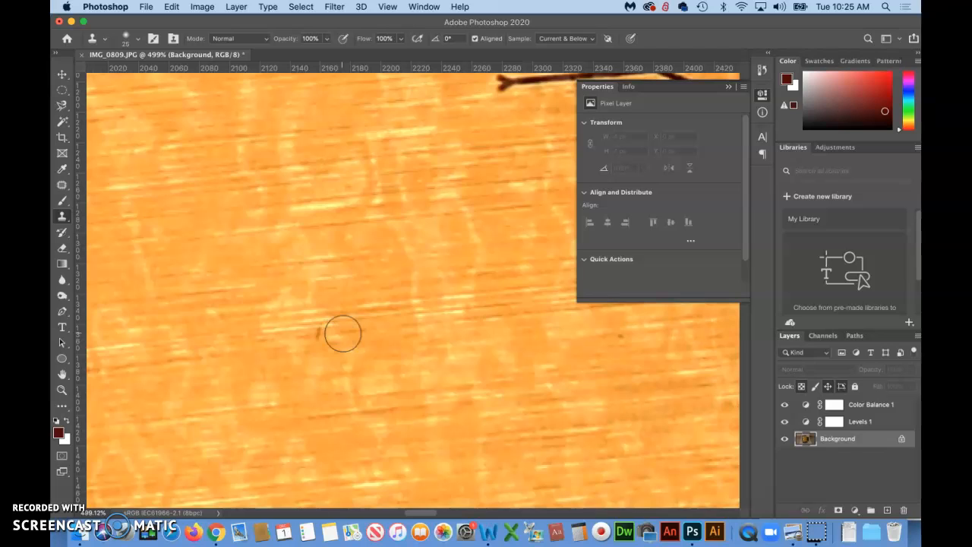
left_click_drag(335, 333, 319, 335)
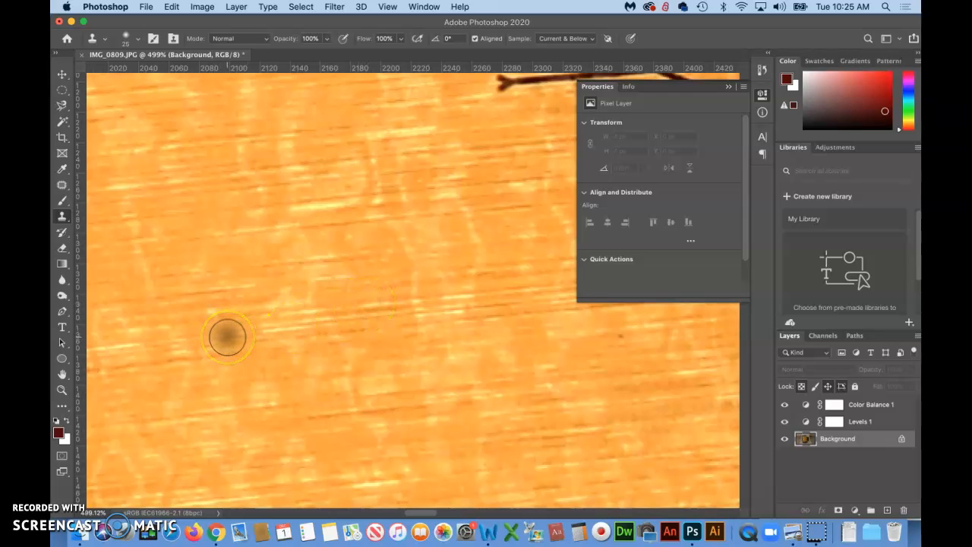
left_click(230, 315)
mouse_move(230, 315)
left_mouse_down()
mouse_move(303, 307)
mouse_move(270, 332)
mouse_move(240, 336)
mouse_move(295, 333)
mouse_move(264, 342)
left_mouse_up()
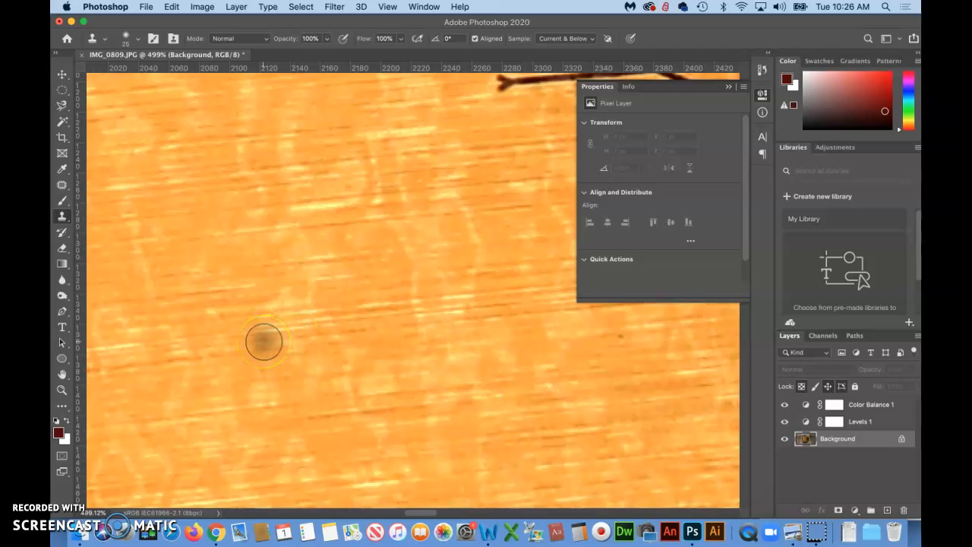